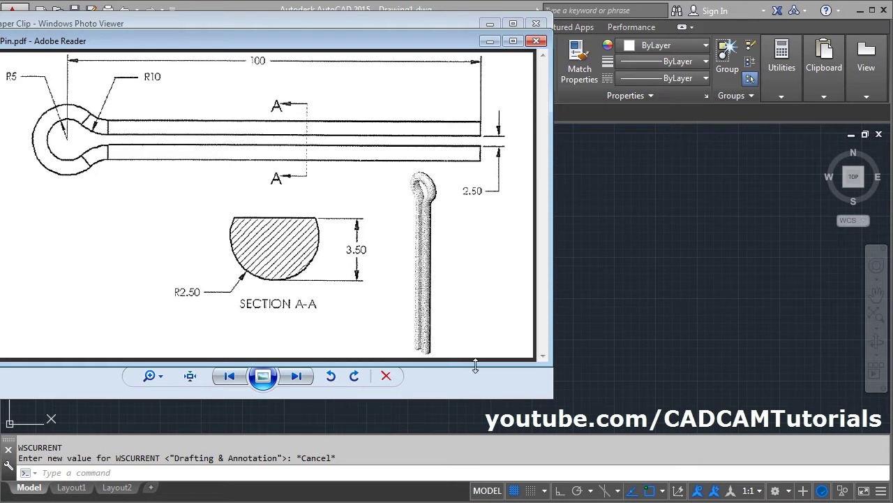
Step: Consult the paper clip reference drawing, then draw a 32-unit horizontal line to the right in AutoCAD with Ortho on
{"action": "left_click", "coordinate": [502, 382]}
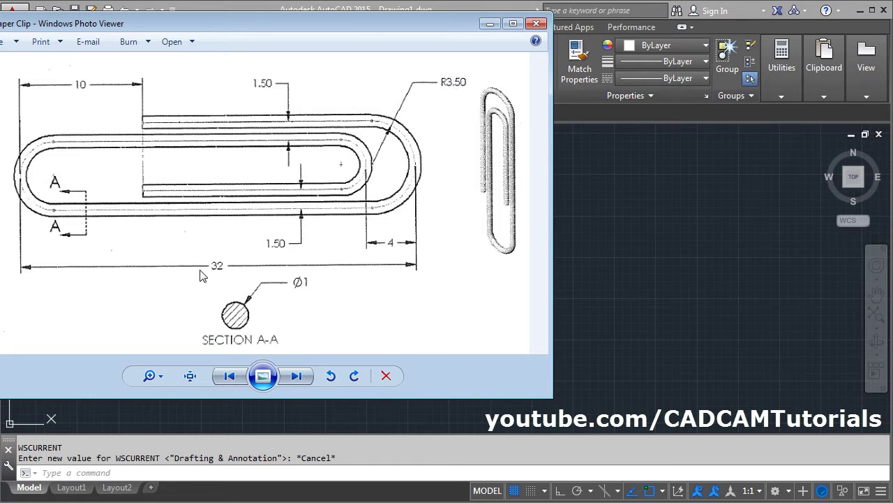
{"action": "key", "text": "alt+Tab"}
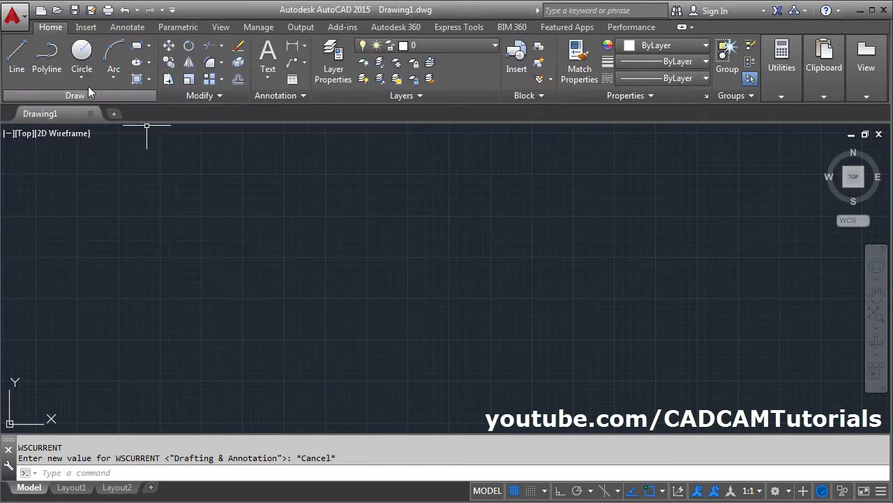
{"action": "left_click", "coordinate": [17, 59]}
{"action": "left_click", "coordinate": [212, 355]}
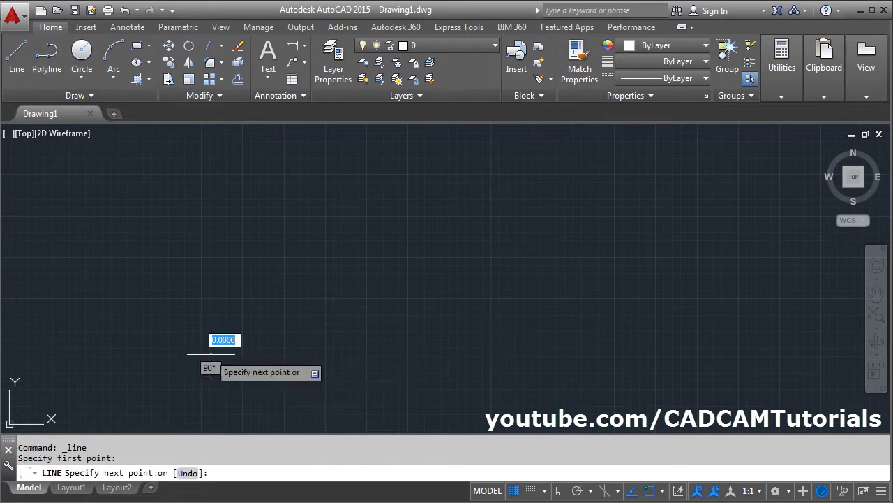
{"action": "left_click", "coordinate": [560, 492]}
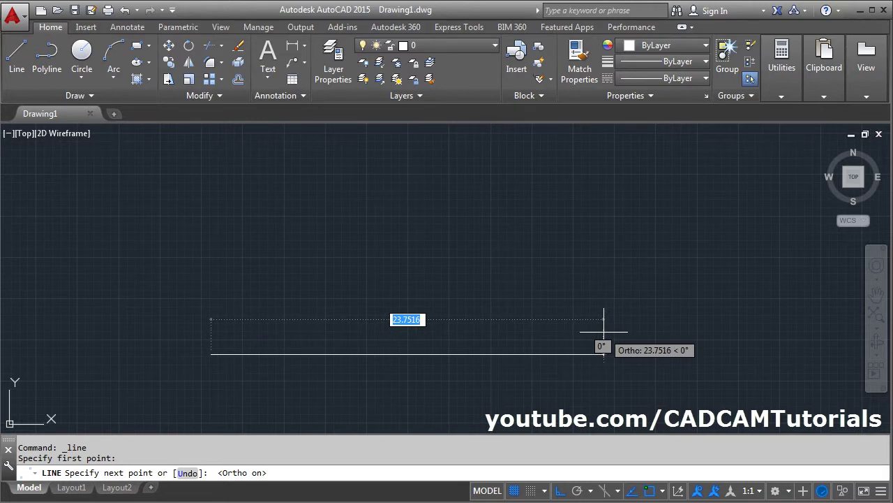
{"action": "type", "text": "32"}
{"action": "key", "text": "Return"}
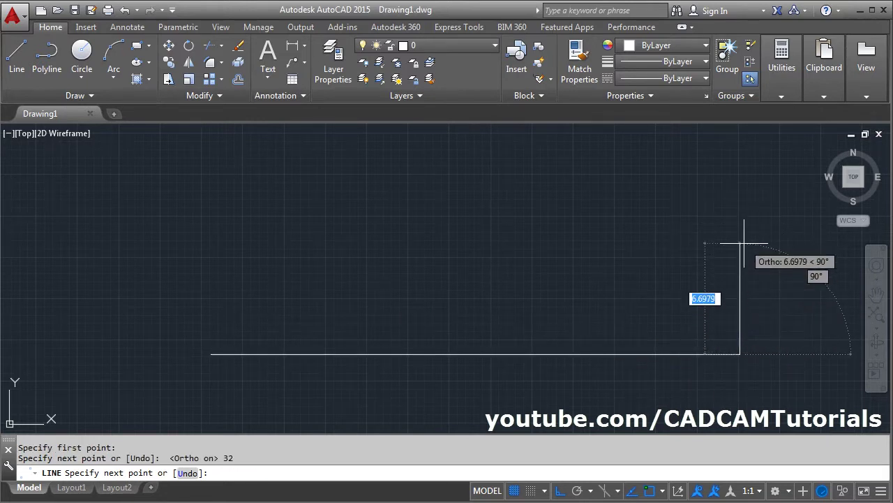
Step: Continue the line chain 7 units up and 22 units back to the left, and end it there
{"action": "type", "text": "7"}
{"action": "key", "text": "Return"}
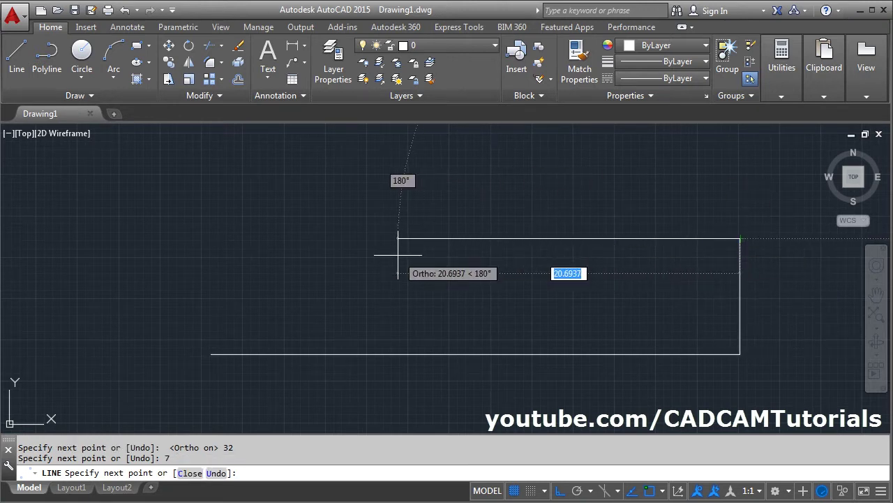
{"action": "type", "text": "22"}
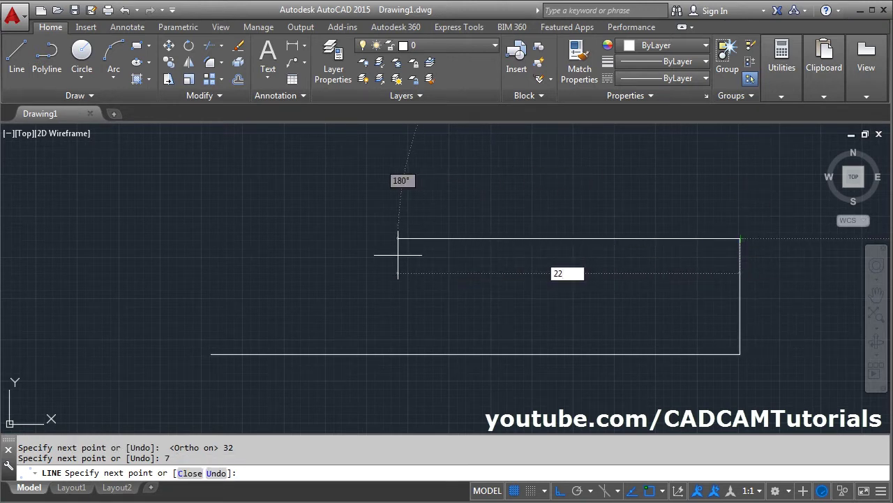
{"action": "key", "text": "Return"}
{"action": "key", "text": "Return"}
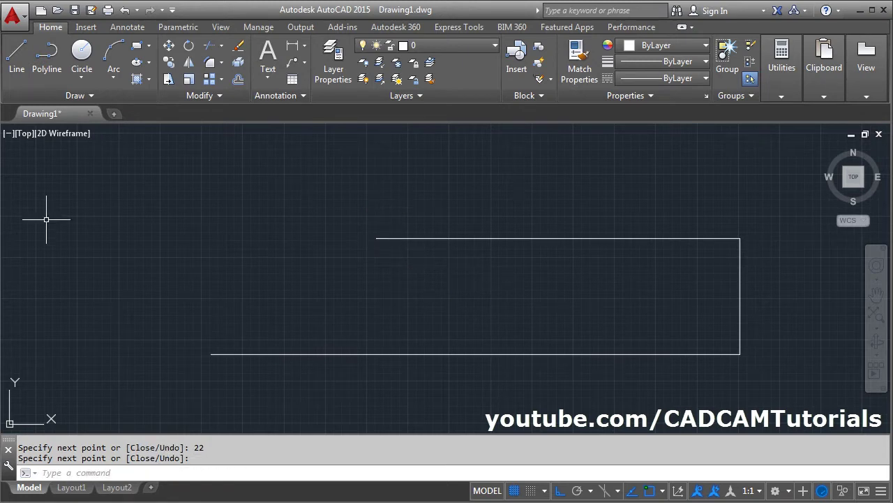
Step: Consult the reference again and draw a 5.5-unit vertical line upward from the left end of the 32-unit line
{"action": "key", "text": "alt+Tab"}
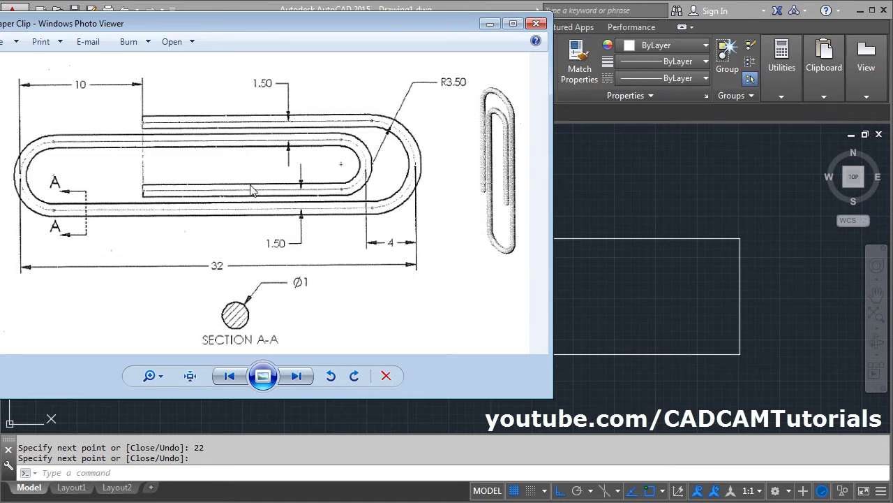
{"action": "left_click", "coordinate": [592, 281]}
{"action": "left_click", "coordinate": [16, 59]}
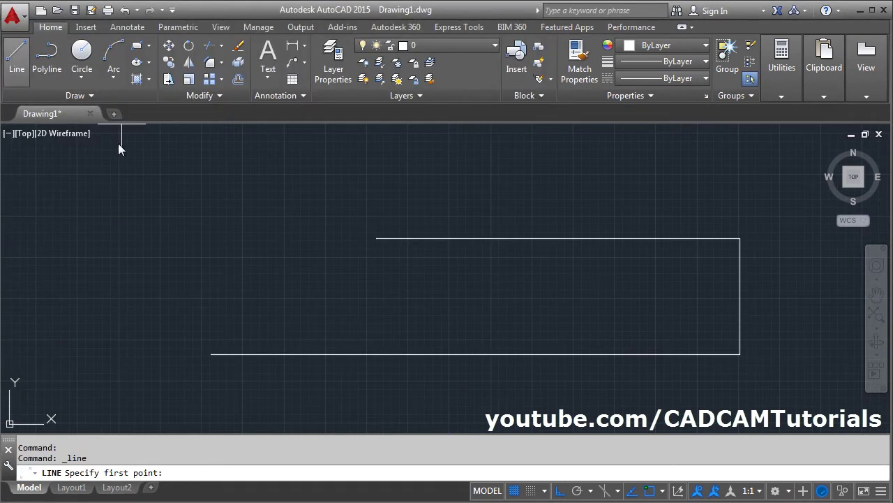
{"action": "left_click", "coordinate": [211, 354]}
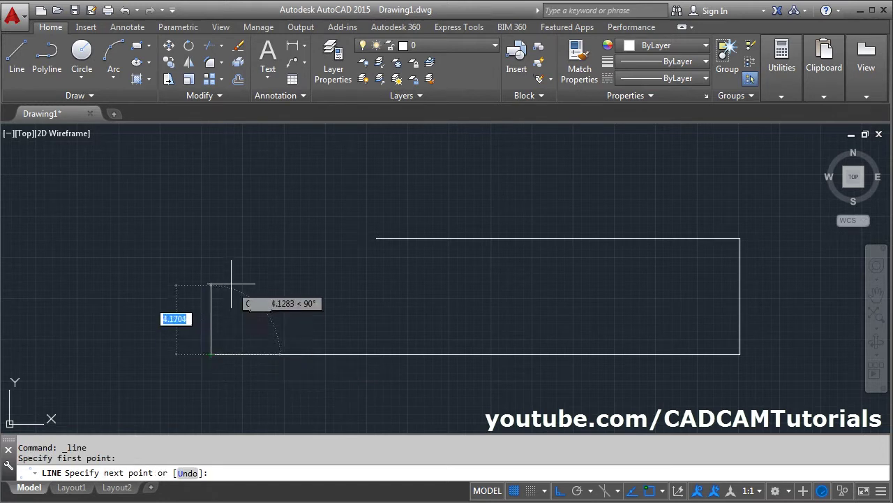
{"action": "type", "text": "5."}
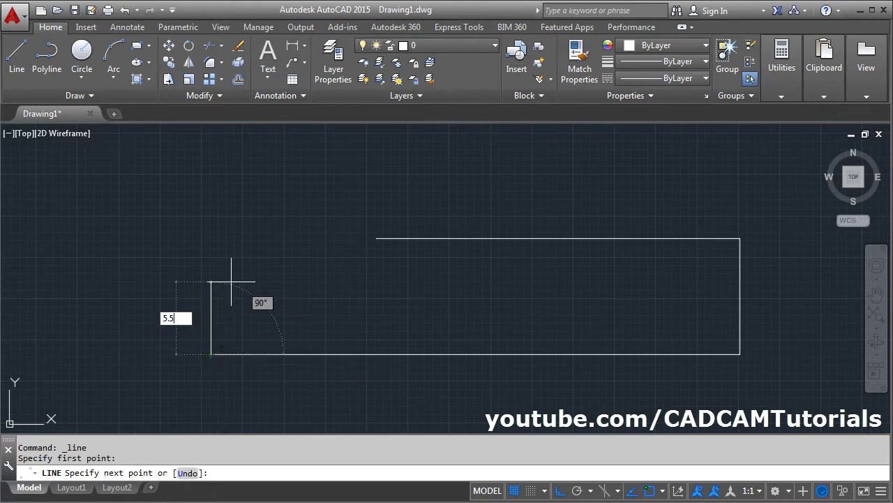
{"action": "type", "text": "5"}
{"action": "key", "text": "Return"}
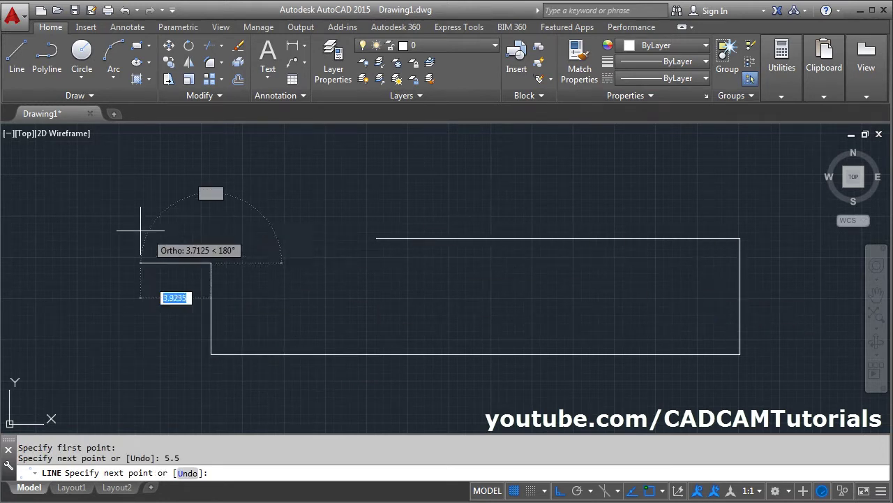
Step: Check the 4-unit gap in the reference and continue the chain with a 28-unit line to the right
{"action": "key", "text": "alt+Tab"}
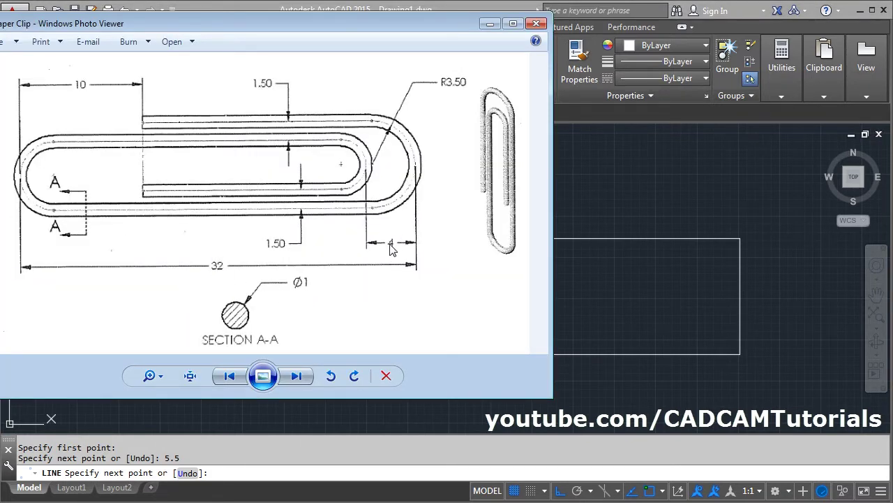
{"action": "key", "text": "alt+Tab"}
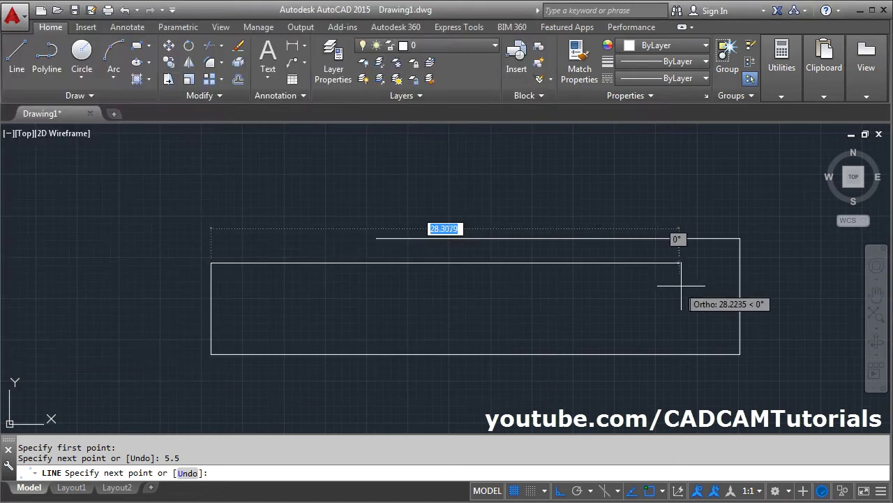
{"action": "type", "text": "2"}
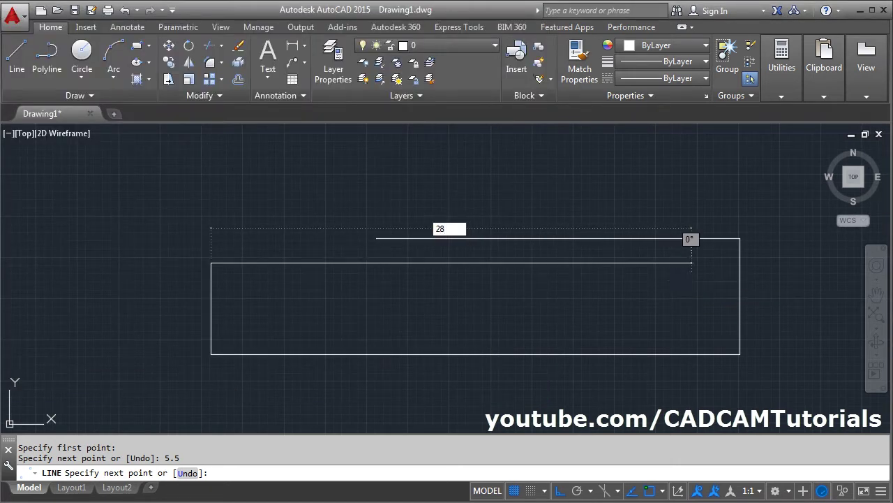
{"action": "type", "text": "8"}
{"action": "key", "text": "Return"}
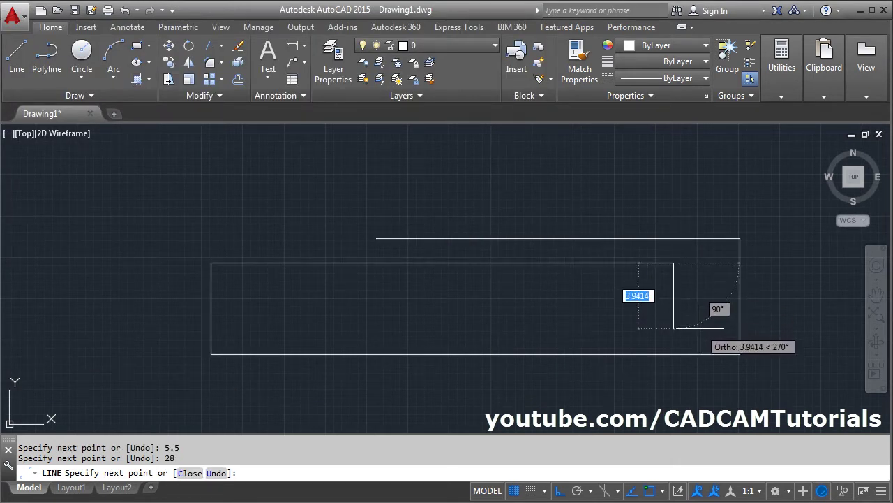
Step: Continue 4 units down and 18 units left, aligned with the open end of the uppermost line, and finish the chain
{"action": "type", "text": "4"}
{"action": "key", "text": "Return"}
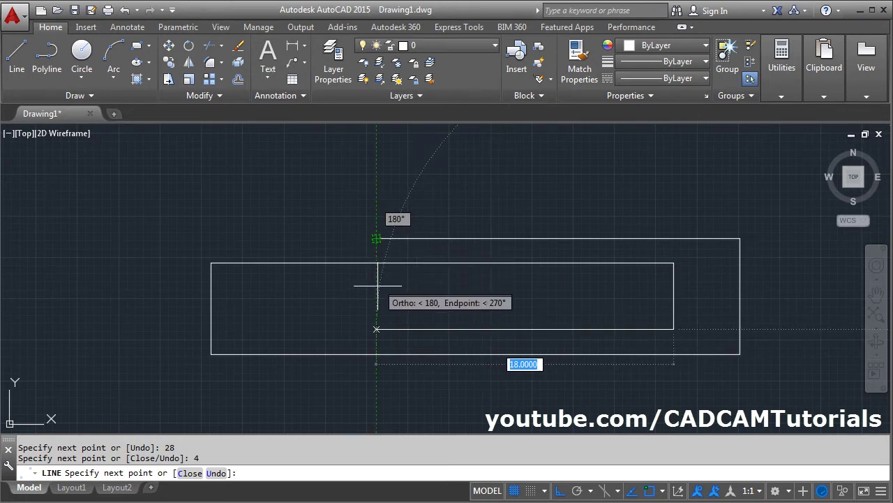
{"action": "left_click", "coordinate": [376, 329]}
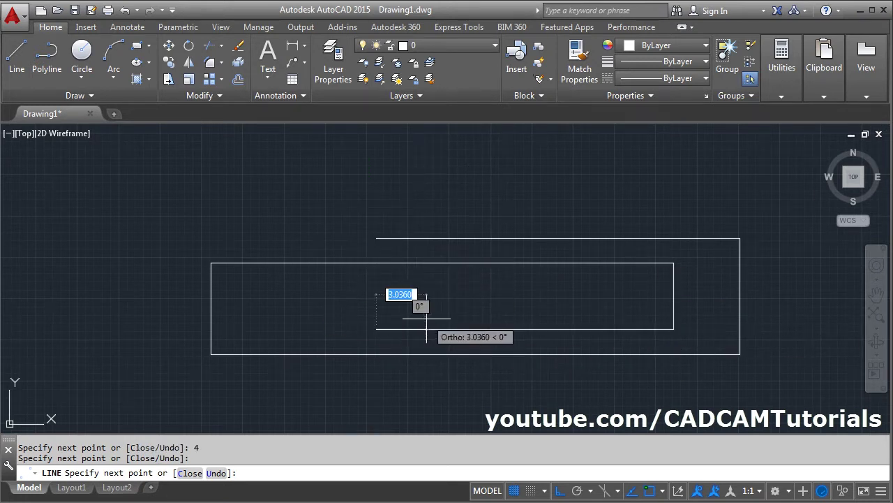
{"action": "key", "text": "Escape"}
{"action": "middle_click_drag", "start_coordinate": [476, 300], "coordinate": [438, 282]}
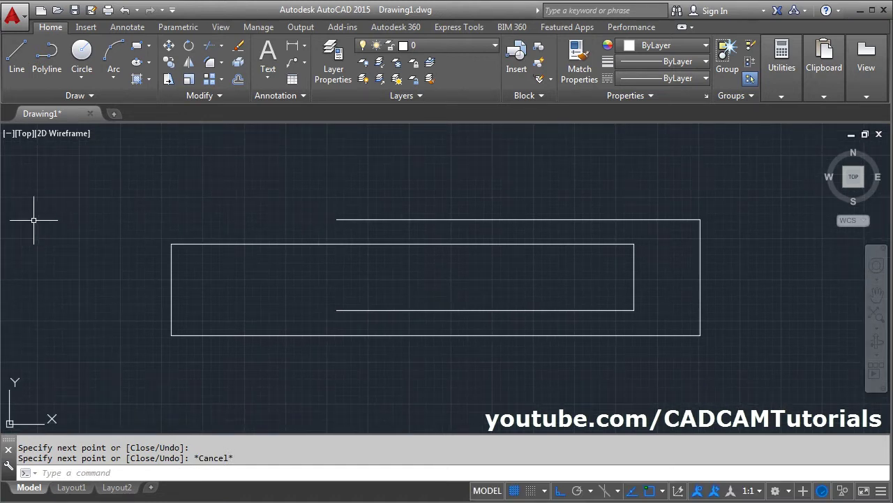
Step: Fillet both right-hand corners of the outer loop with a 3.5 radius, using the Multiple option
{"action": "key", "text": "alt+Tab"}
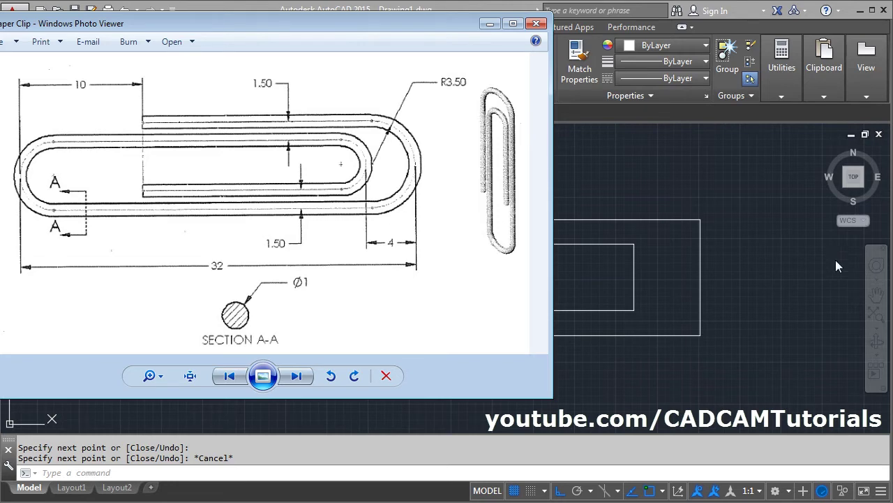
{"action": "key", "text": "alt+Tab"}
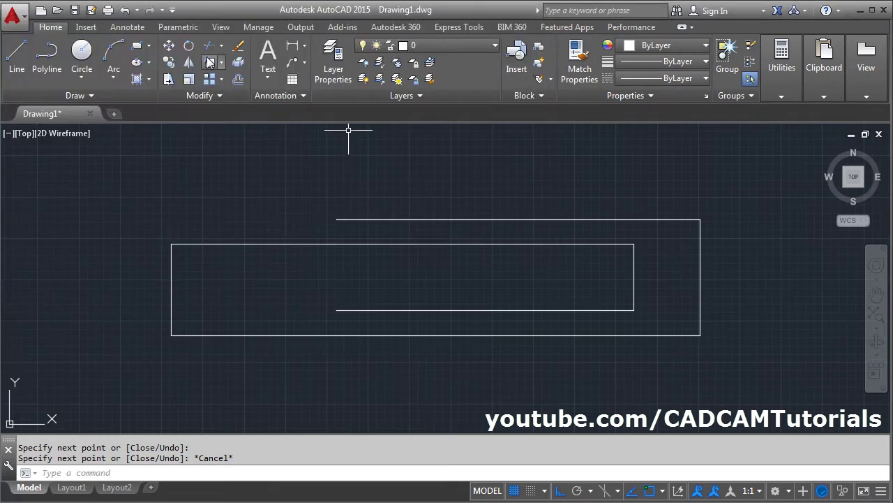
{"action": "left_click", "coordinate": [210, 63]}
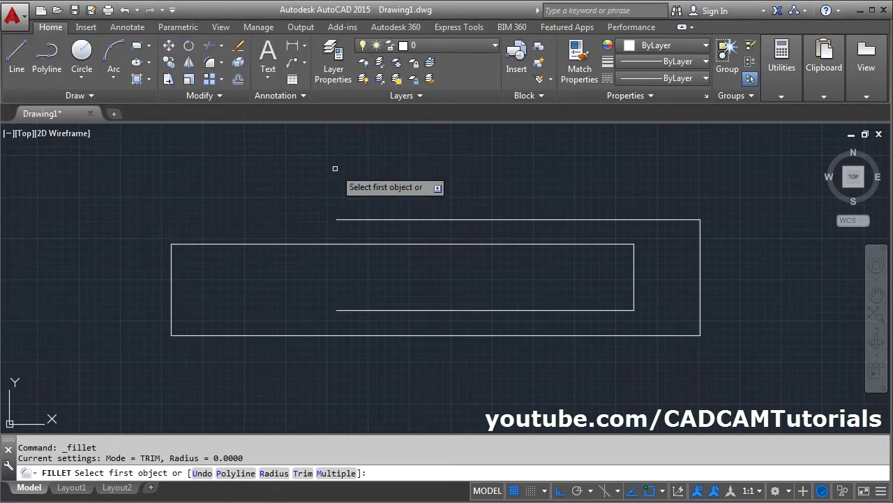
{"action": "left_click", "coordinate": [272, 473]}
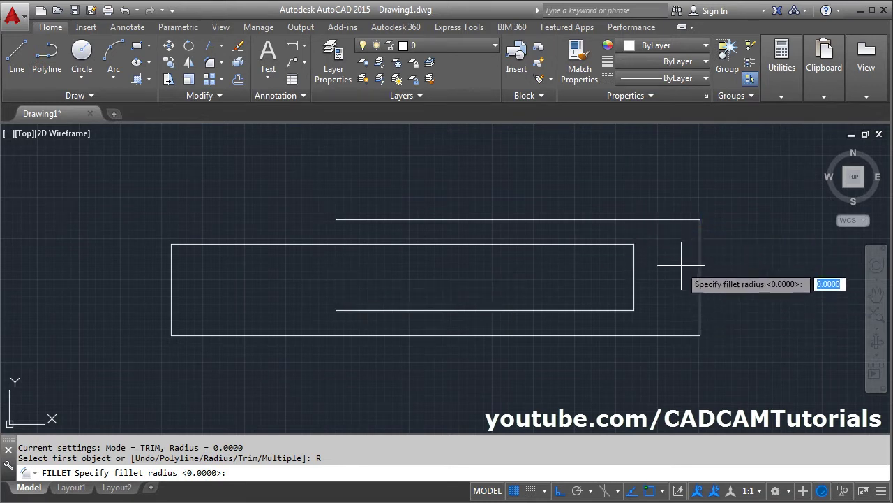
{"action": "type", "text": "3.5"}
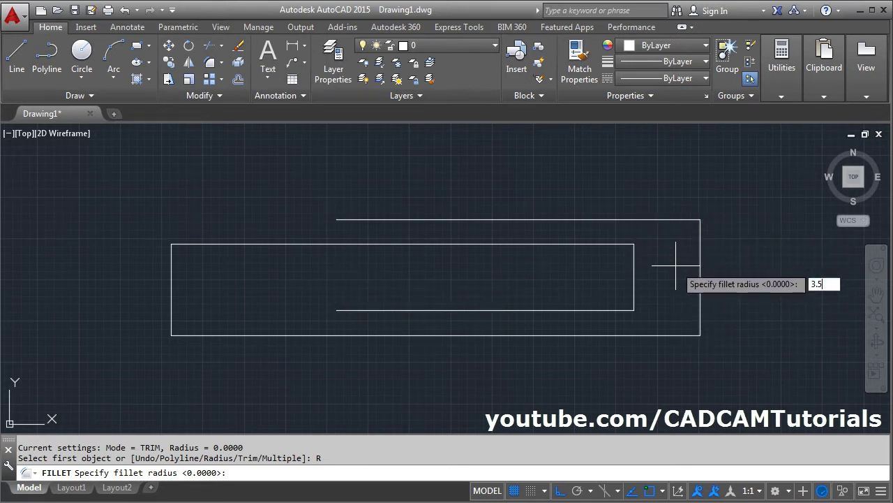
{"action": "key", "text": "Return"}
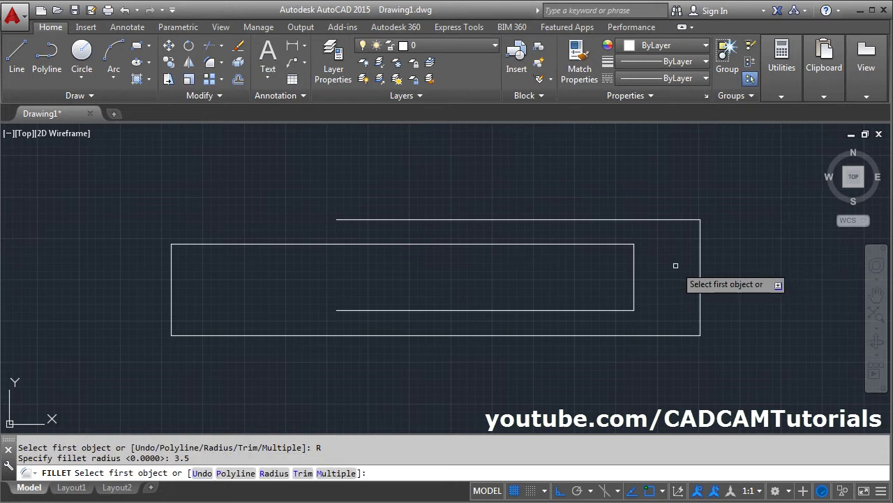
{"action": "left_click", "coordinate": [331, 475]}
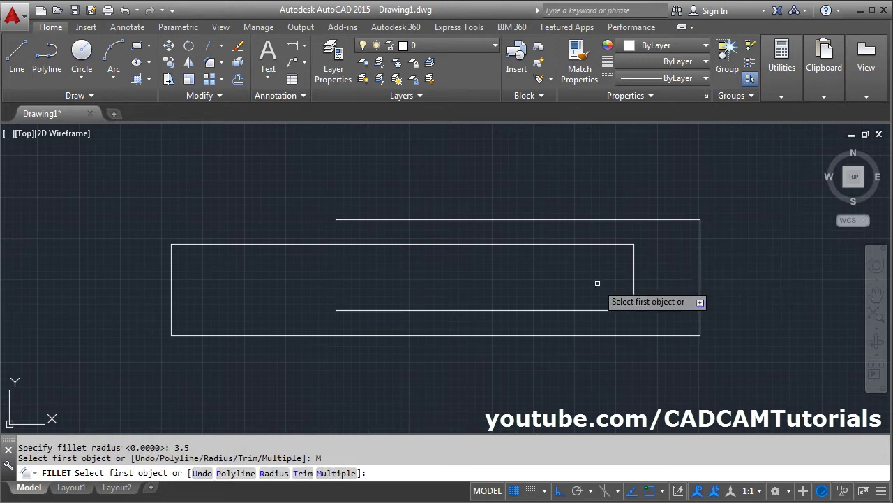
{"action": "left_click", "coordinate": [659, 220]}
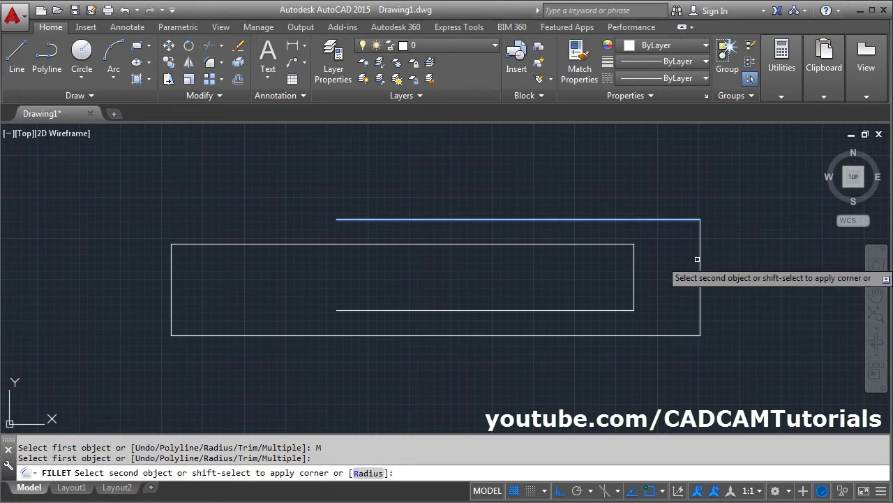
{"action": "left_click", "coordinate": [701, 269]}
{"action": "left_click", "coordinate": [700, 315]}
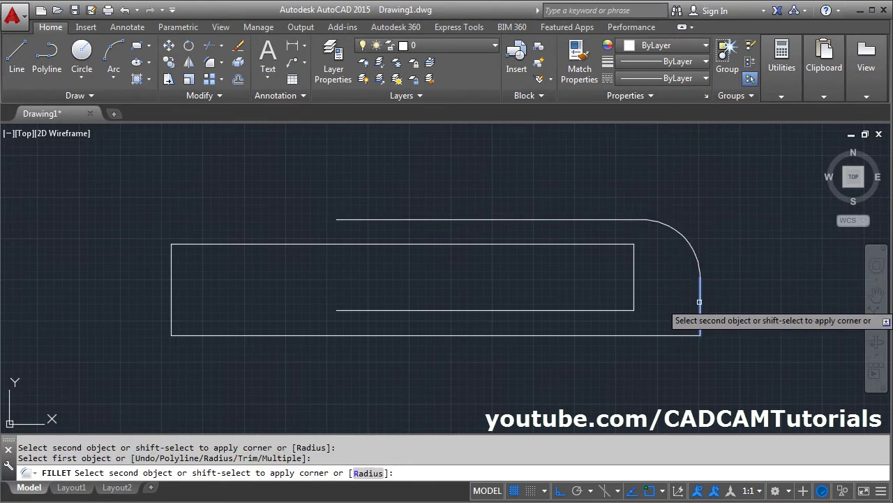
{"action": "left_click", "coordinate": [643, 334]}
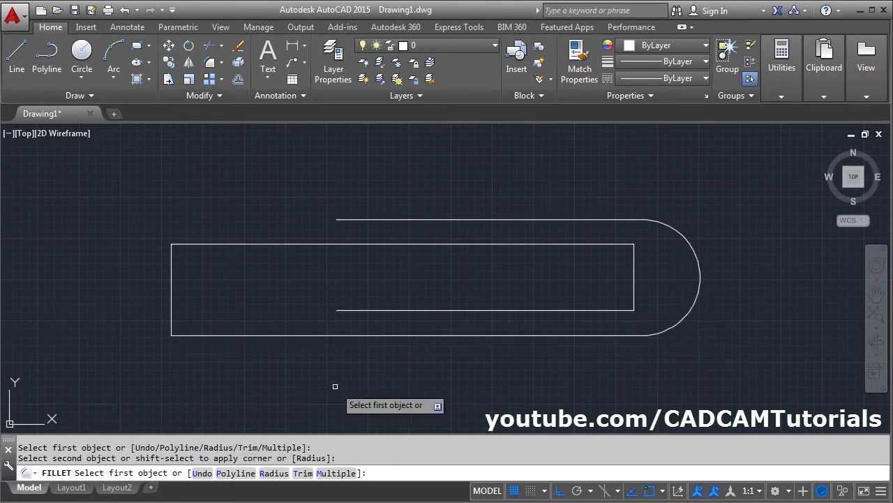
Step: Fillet the upper-right corner of the inner loop with the radius set to 2
{"action": "left_click", "coordinate": [597, 245]}
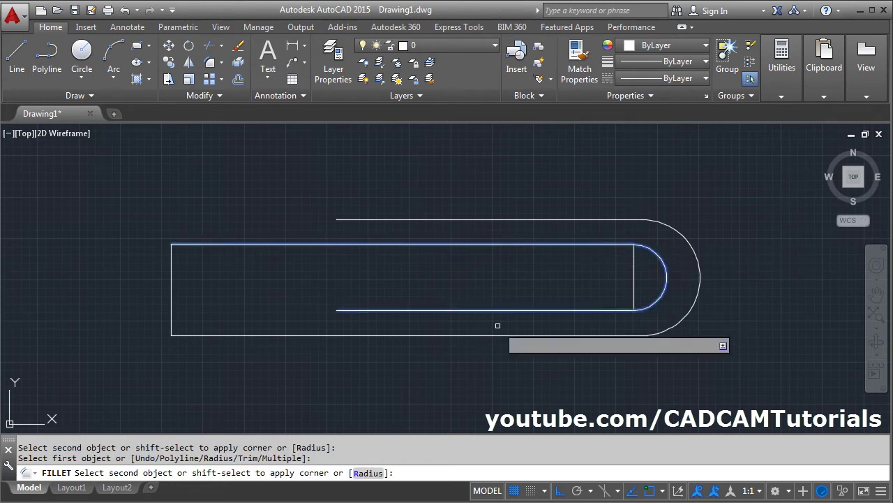
{"action": "left_click", "coordinate": [365, 475]}
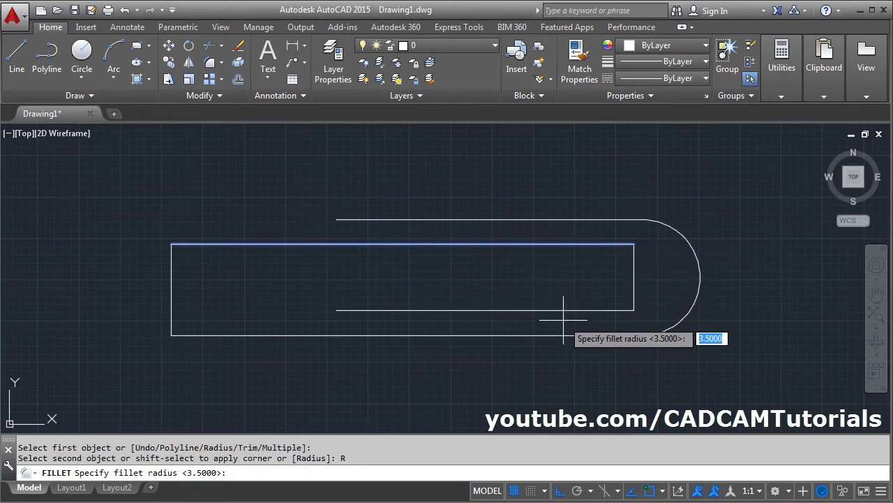
{"action": "type", "text": "2"}
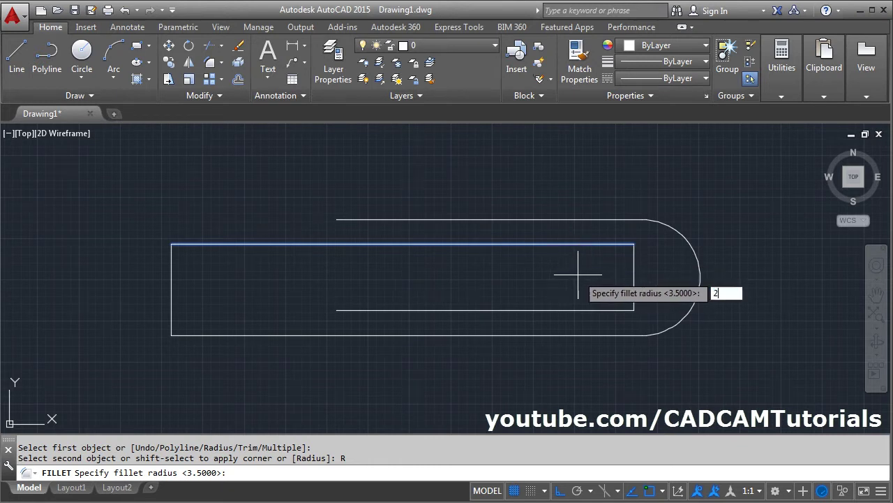
{"action": "key", "text": "Return"}
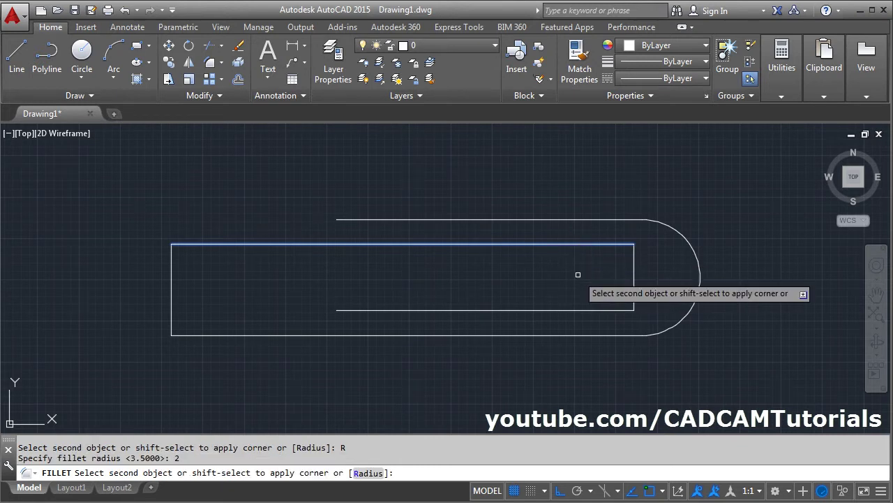
{"action": "left_click", "coordinate": [635, 275]}
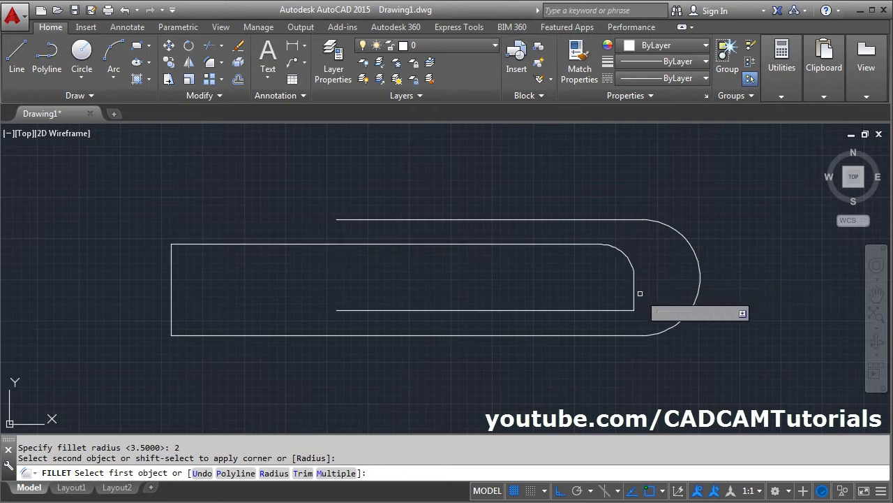
Step: Fillet the inner loop's lower-right corner with the 2 radius and both left corners of the clip with a 2.75 radius
{"action": "left_click", "coordinate": [633, 291]}
{"action": "left_click", "coordinate": [593, 309]}
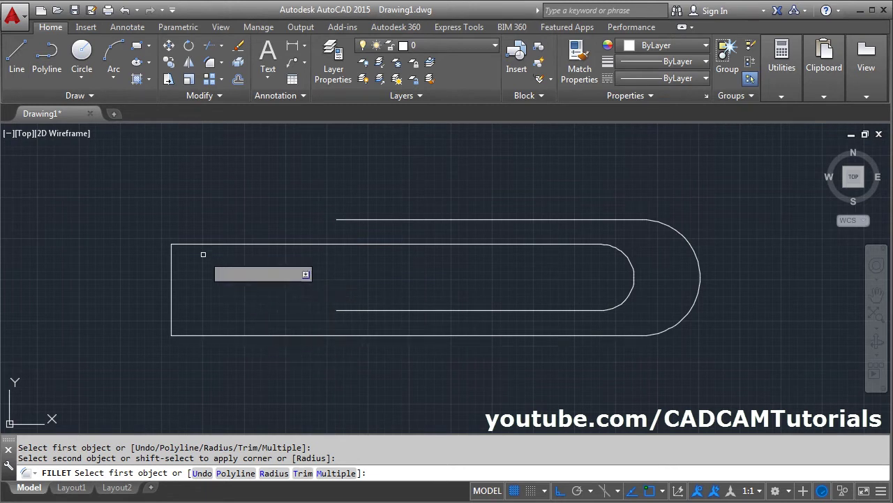
{"action": "left_click", "coordinate": [236, 244]}
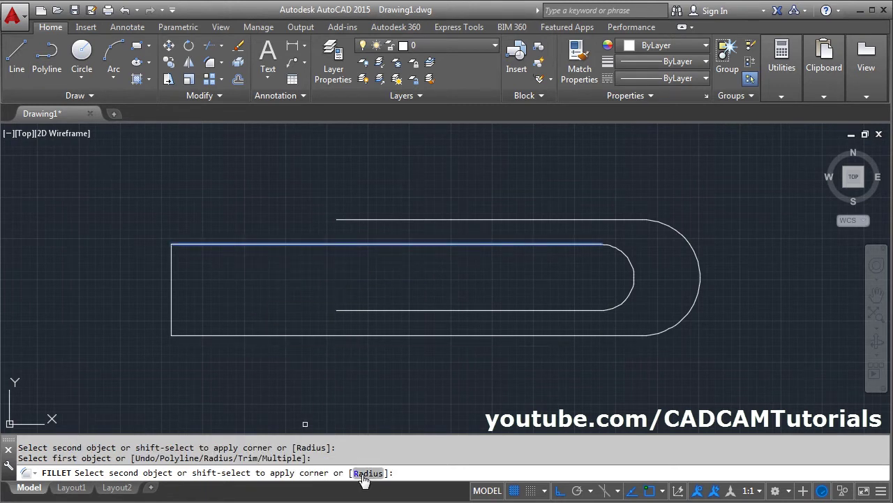
{"action": "left_click", "coordinate": [364, 472]}
{"action": "type", "text": "2."}
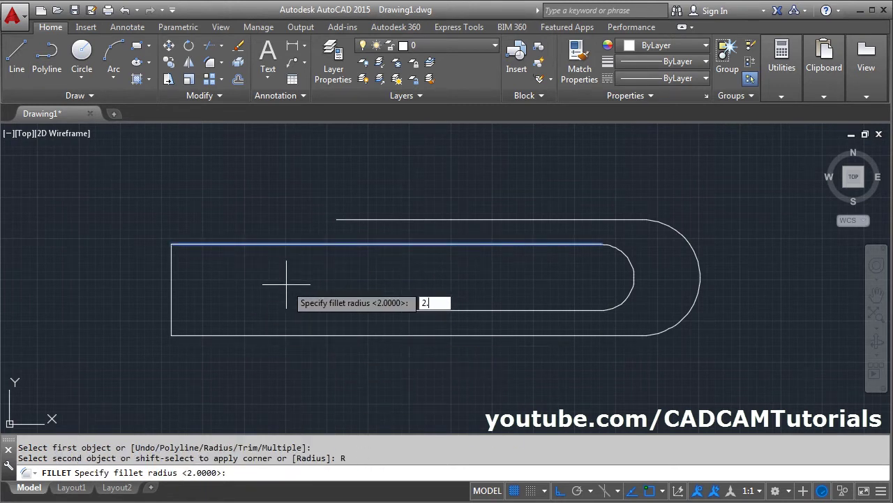
{"action": "type", "text": "75"}
{"action": "key", "text": "Return"}
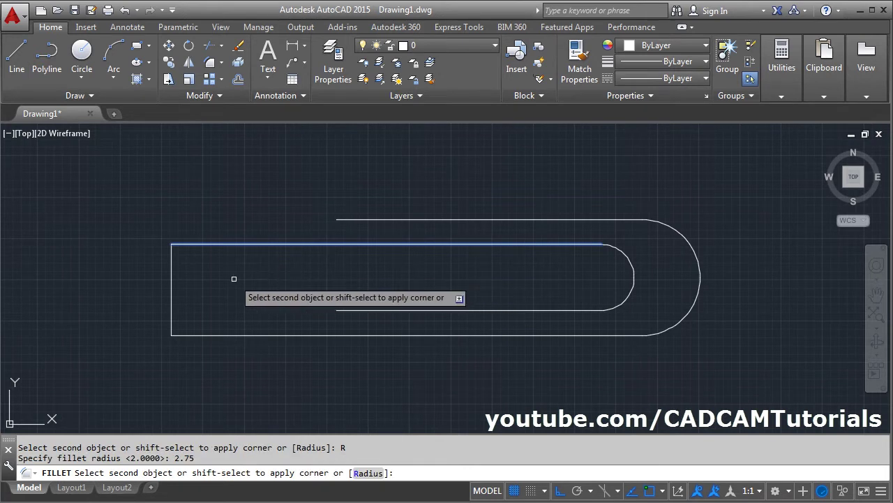
{"action": "left_click", "coordinate": [171, 274]}
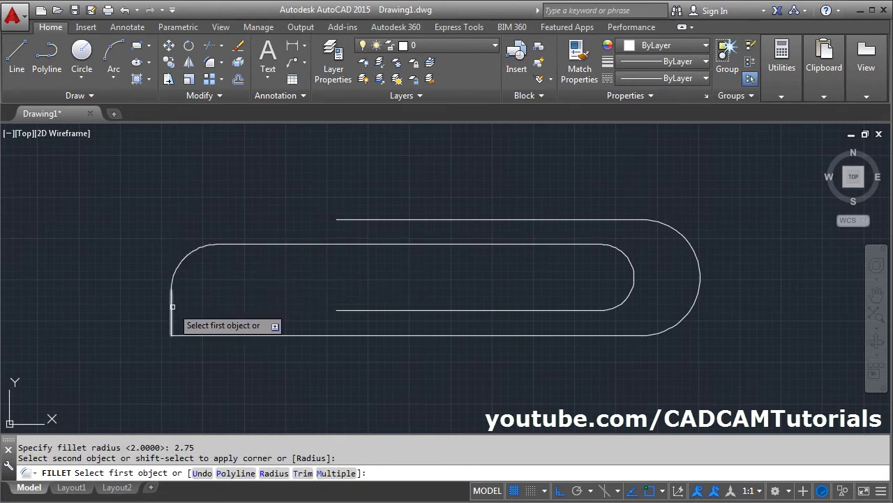
{"action": "left_click", "coordinate": [172, 318]}
{"action": "left_click", "coordinate": [201, 334]}
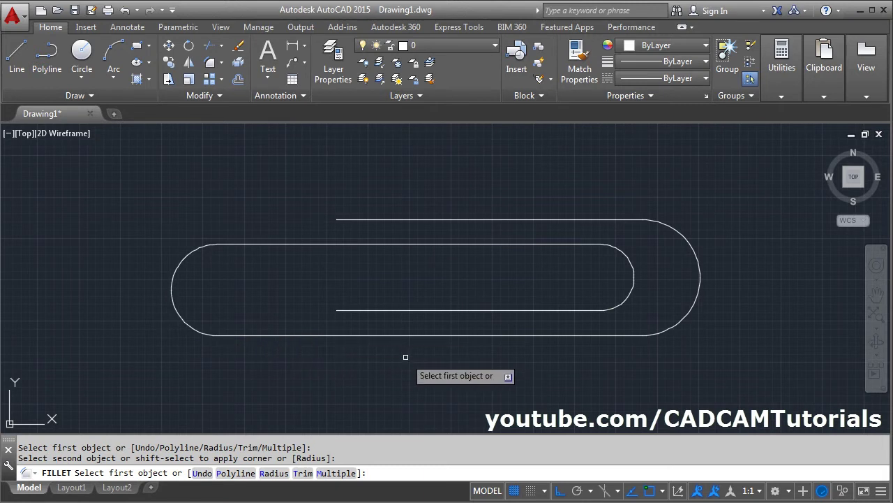
{"action": "key", "text": "Return"}
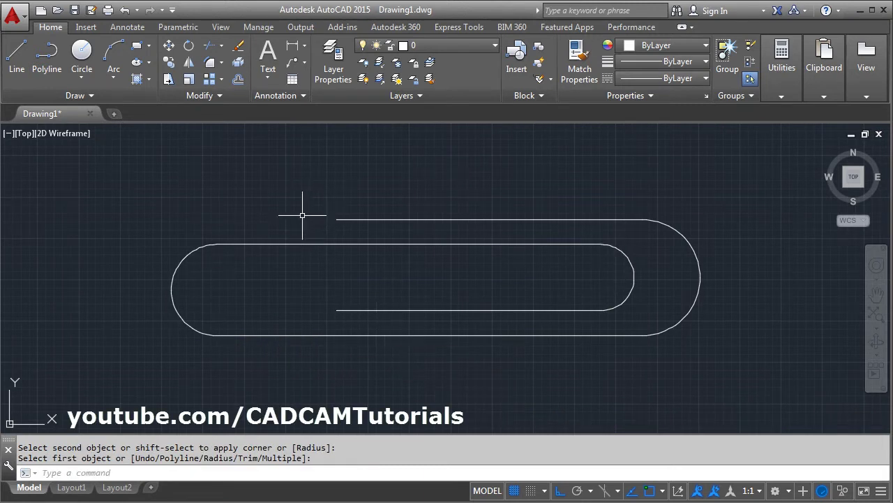
Step: Join all lines and arcs of the paper clip path into one polyline and check it by selecting it
{"action": "left_click", "coordinate": [206, 95]}
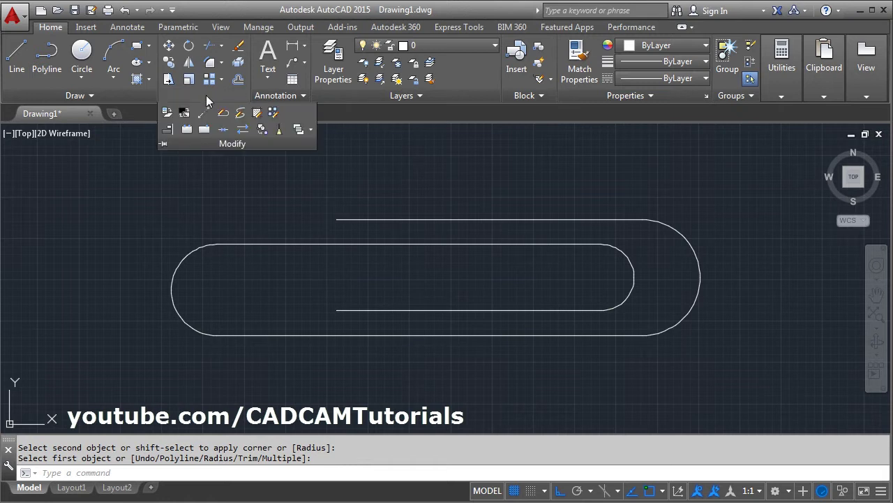
{"action": "left_click", "coordinate": [224, 131]}
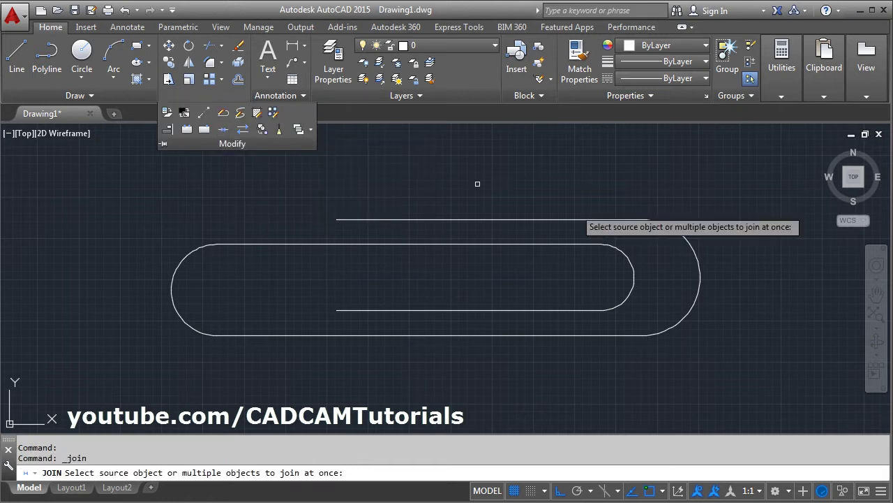
{"action": "left_click", "coordinate": [737, 179]}
{"action": "left_click", "coordinate": [91, 401]}
{"action": "key", "text": "Return"}
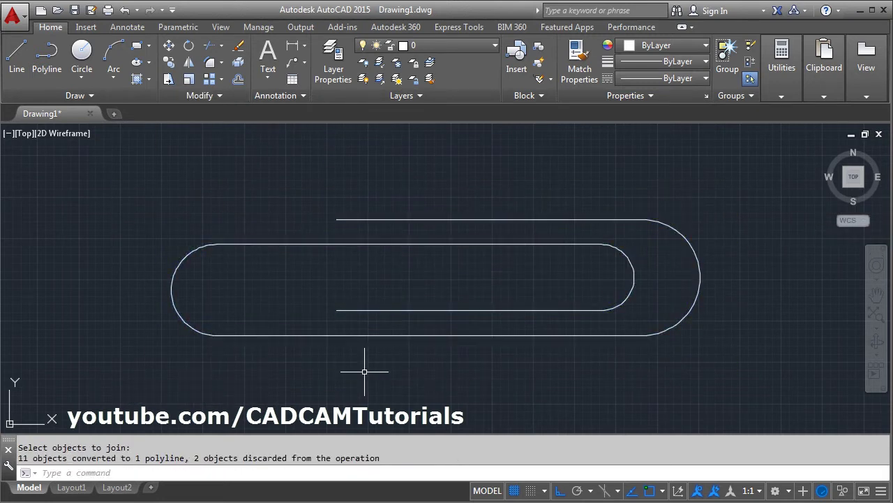
{"action": "left_click", "coordinate": [377, 335]}
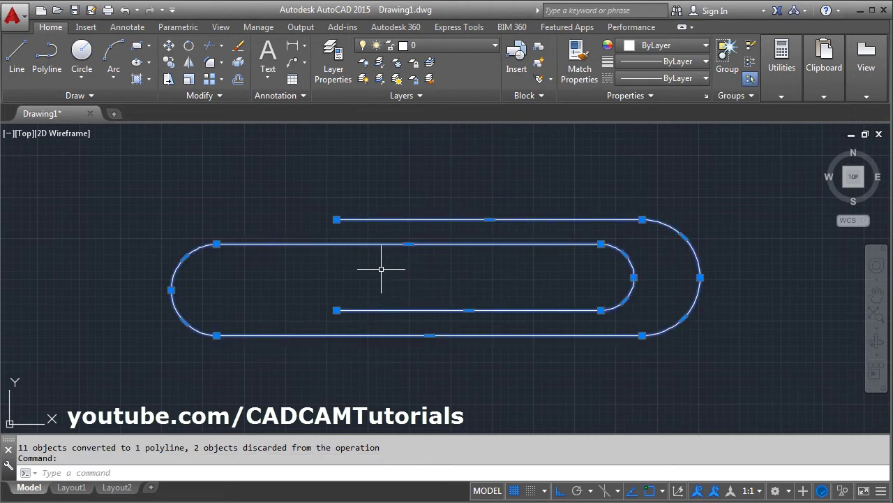
{"action": "key", "text": "Escape"}
{"action": "key", "text": "Escape"}
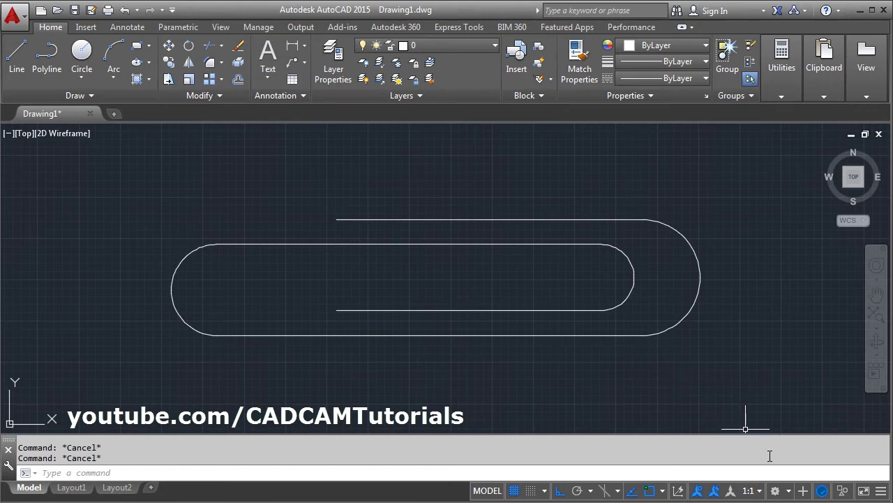
Step: Switch to the 3D Modeling workspace and set the view to SE Isometric
{"action": "left_click", "coordinate": [790, 491]}
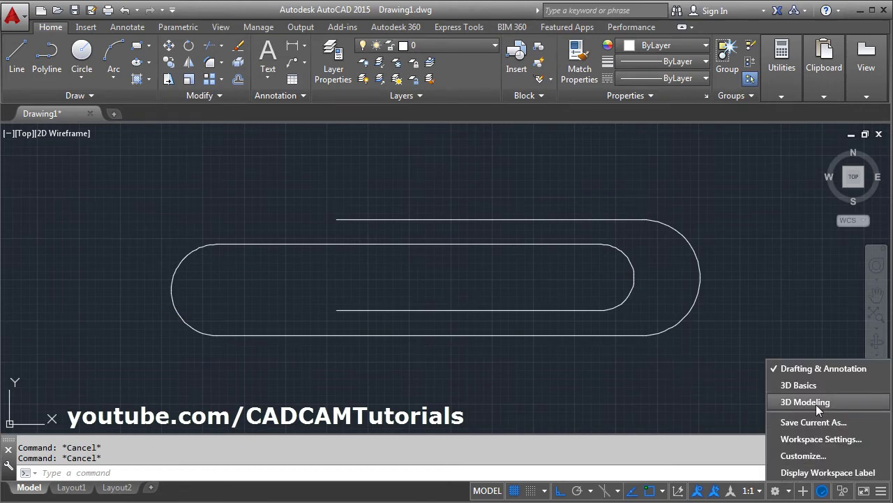
{"action": "left_click", "coordinate": [815, 403]}
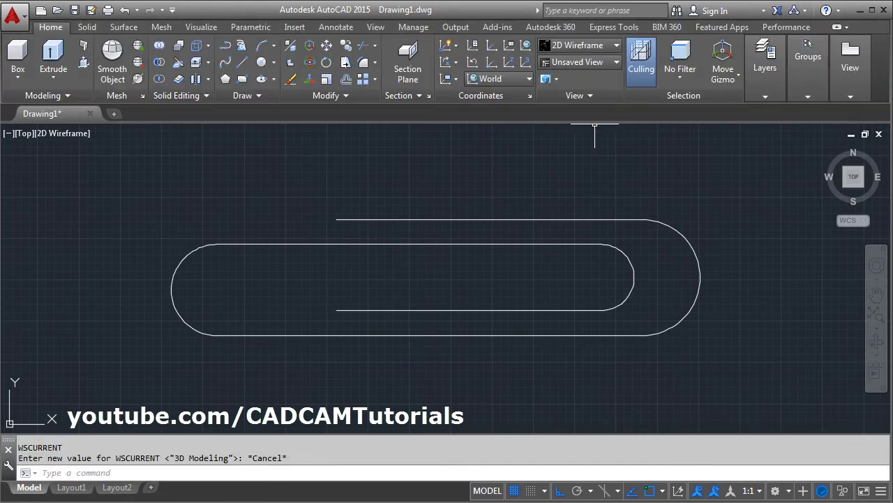
{"action": "left_click", "coordinate": [584, 60]}
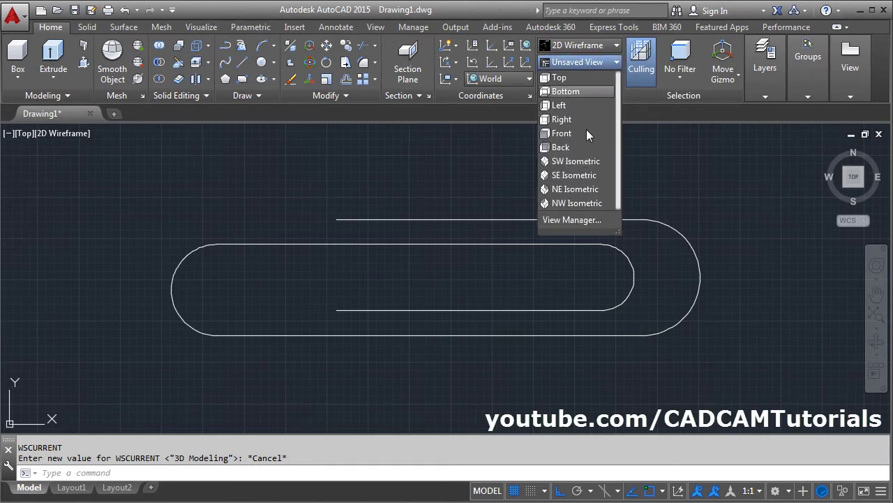
{"action": "left_click", "coordinate": [578, 175]}
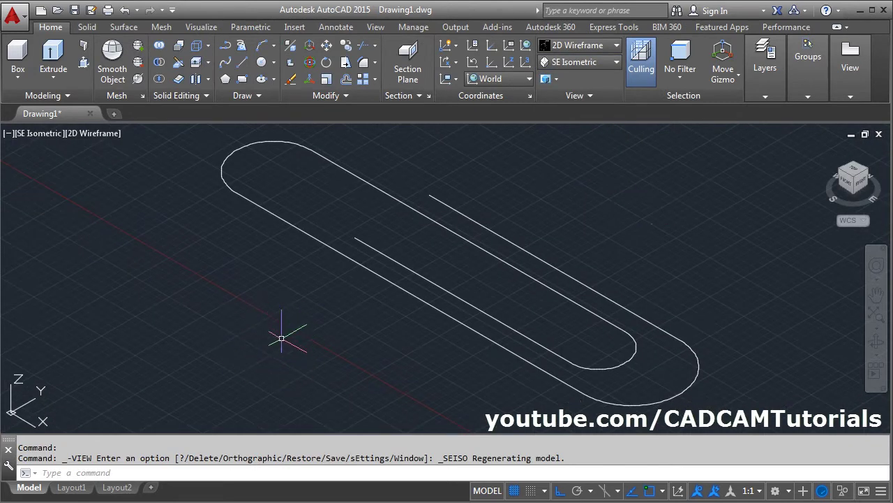
Step: Check the wire section in the reference drawing and draw a circle with a 0.5 radius beside the clip path
{"action": "key", "text": "alt+Tab"}
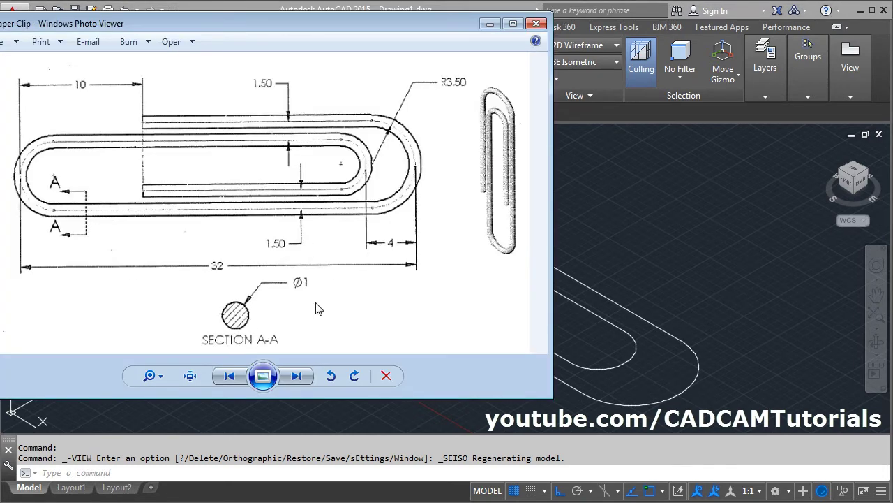
{"action": "key", "text": "alt+Tab"}
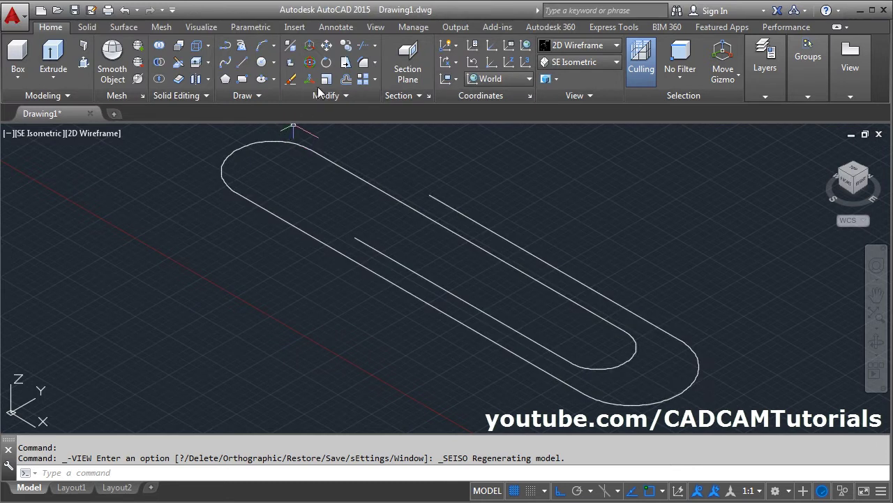
{"action": "left_click", "coordinate": [262, 62]}
{"action": "left_click", "coordinate": [232, 310]}
{"action": "type", "text": "0"}
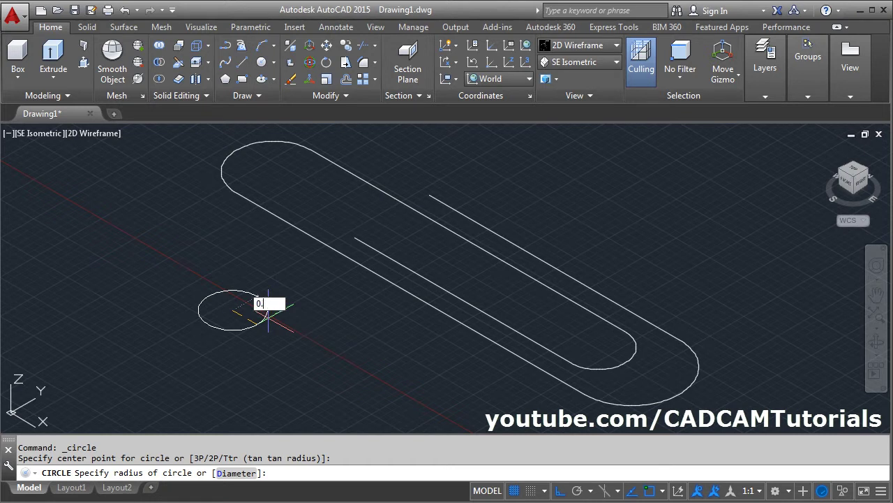
{"action": "type", "text": ".5"}
{"action": "key", "text": "Return"}
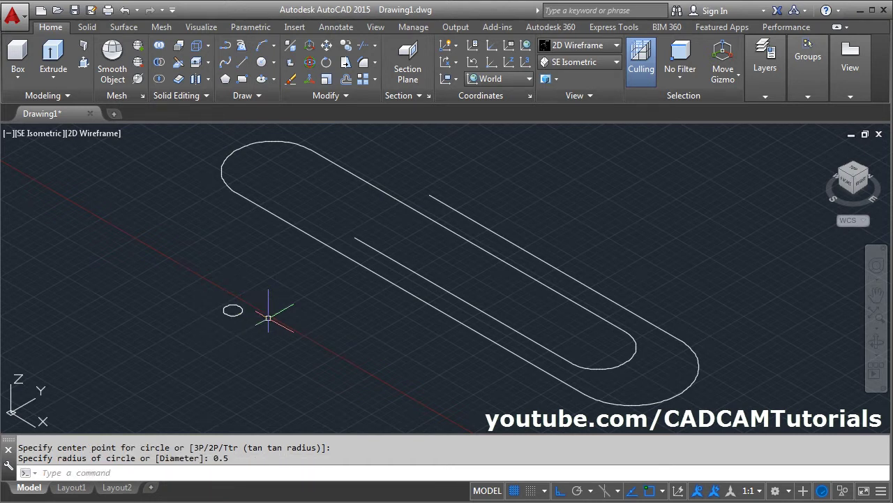
Step: Sweep the circle along the paper clip path and set the visual style to Shaded
{"action": "left_click", "coordinate": [53, 79]}
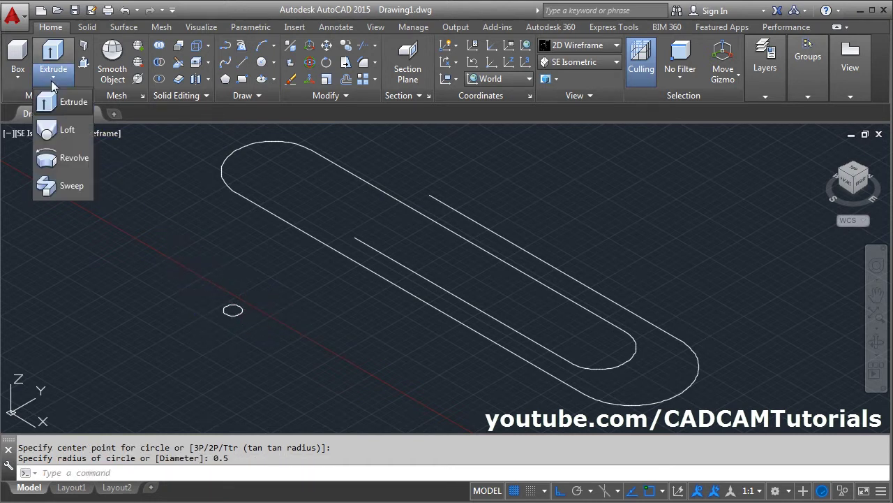
{"action": "key", "text": "Escape"}
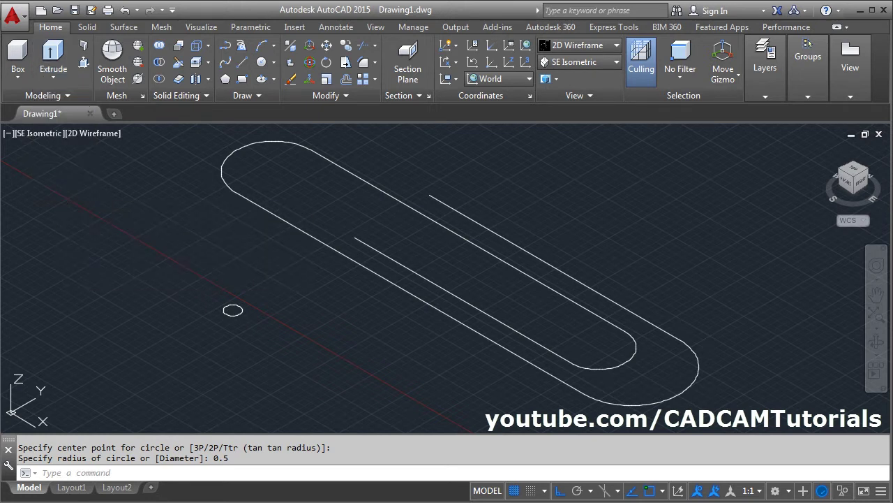
{"action": "left_click", "coordinate": [235, 315]}
{"action": "key", "text": "Return"}
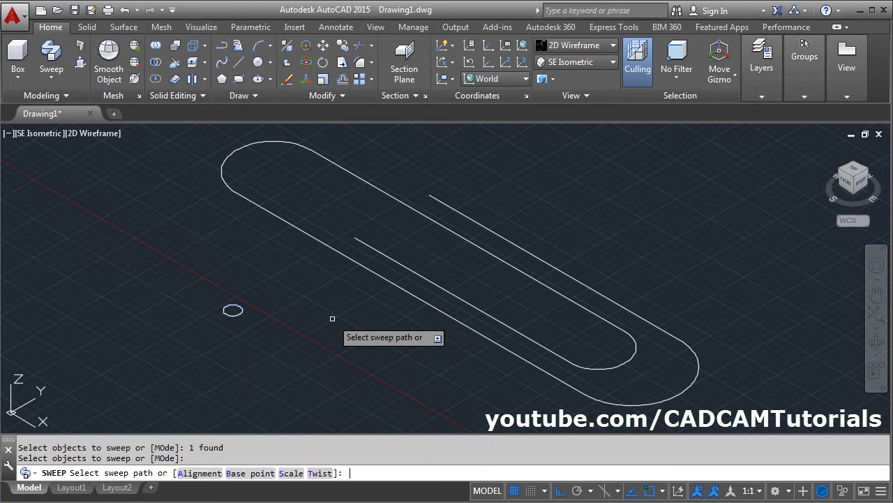
{"action": "left_click", "coordinate": [389, 279]}
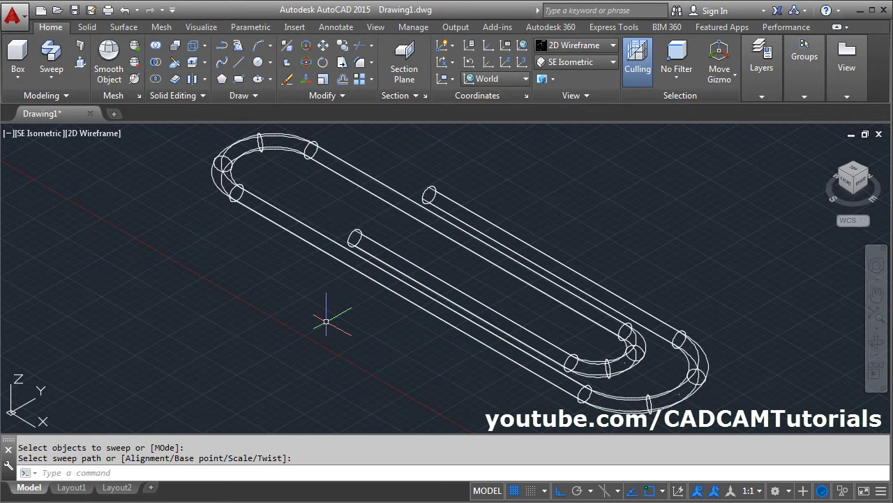
{"action": "left_click", "coordinate": [555, 48]}
{"action": "left_click", "coordinate": [560, 139]}
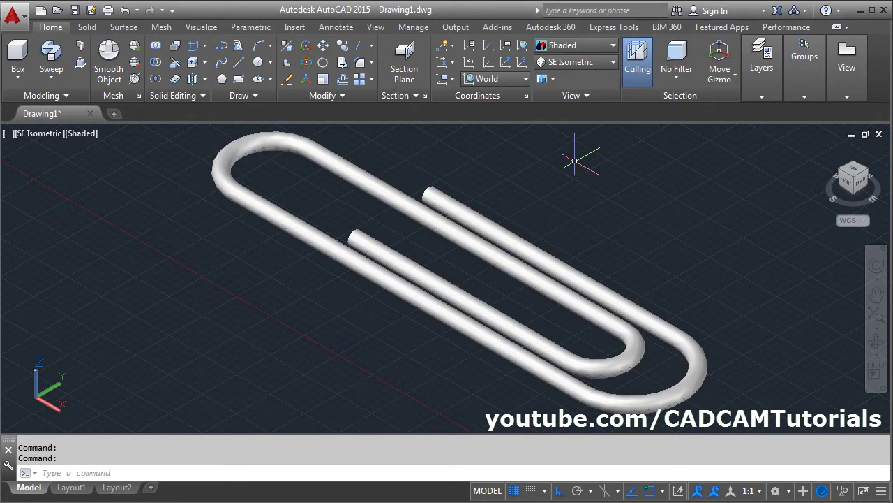
Step: Start a new drawing and, with Ortho on, draw a horizontal line 100 units long to the right
{"action": "left_click", "coordinate": [118, 114]}
{"action": "left_click", "coordinate": [115, 279]}
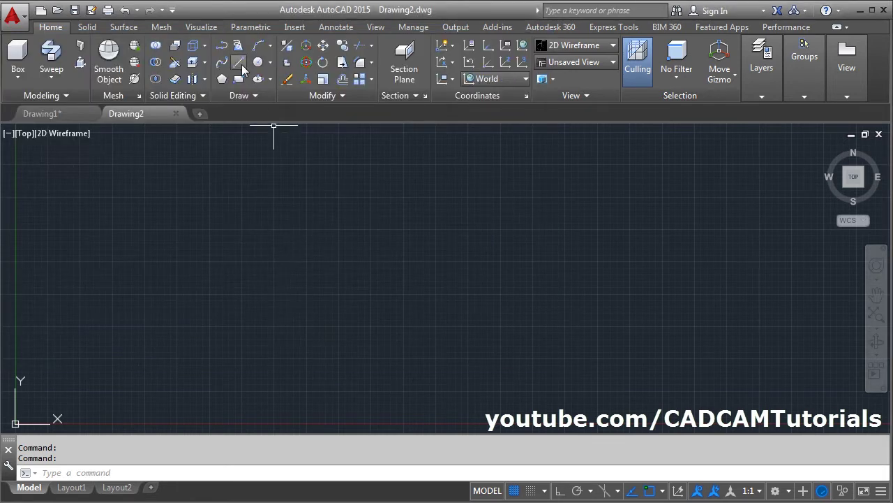
{"action": "left_click", "coordinate": [241, 63]}
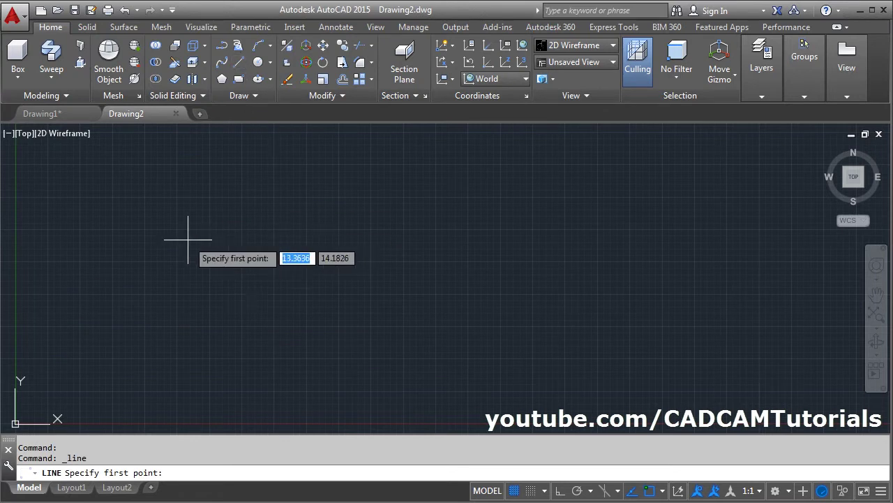
{"action": "left_click", "coordinate": [141, 271]}
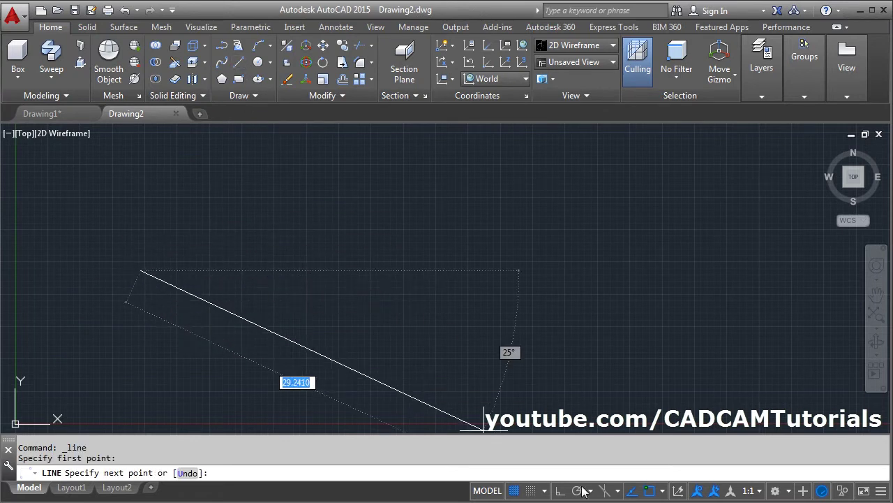
{"action": "left_click", "coordinate": [560, 490]}
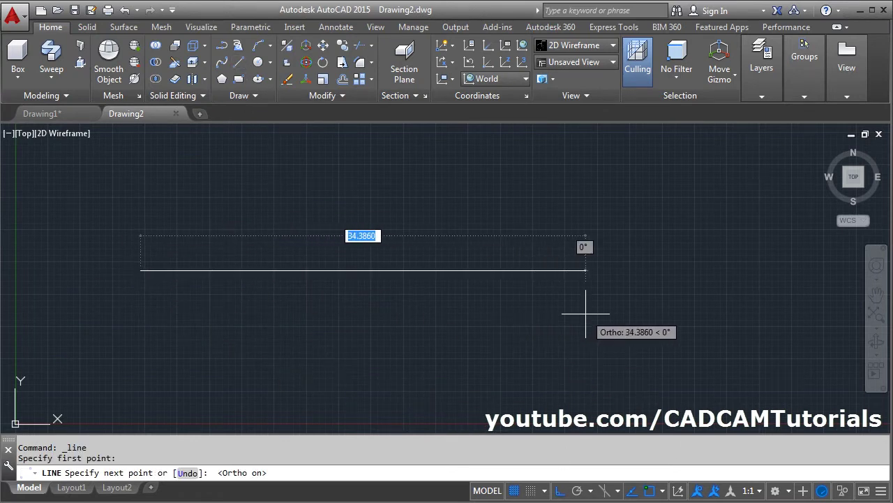
{"action": "type", "text": "100"}
{"action": "key", "text": "Return"}
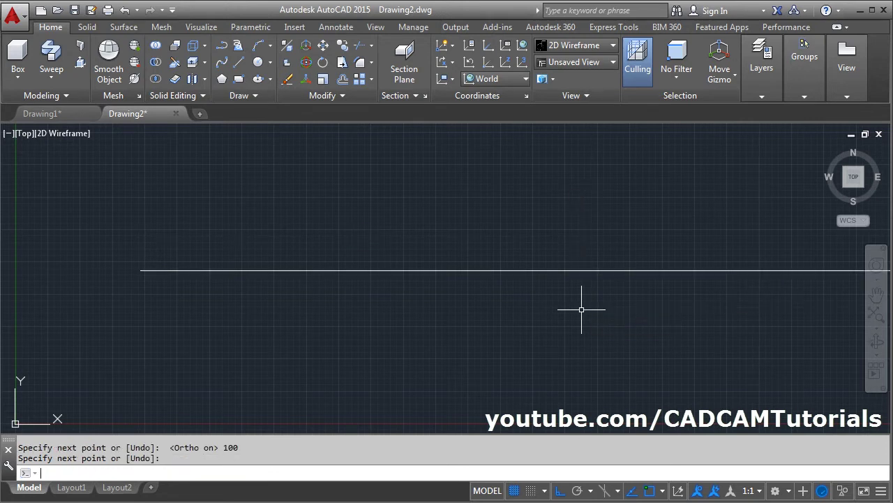
Step: Set UCSICON to Noorigin so the coordinate icon stays out of the drawing origin
{"action": "type", "text": "z"}
{"action": "key", "text": "Return"}
{"action": "type", "text": "a"}
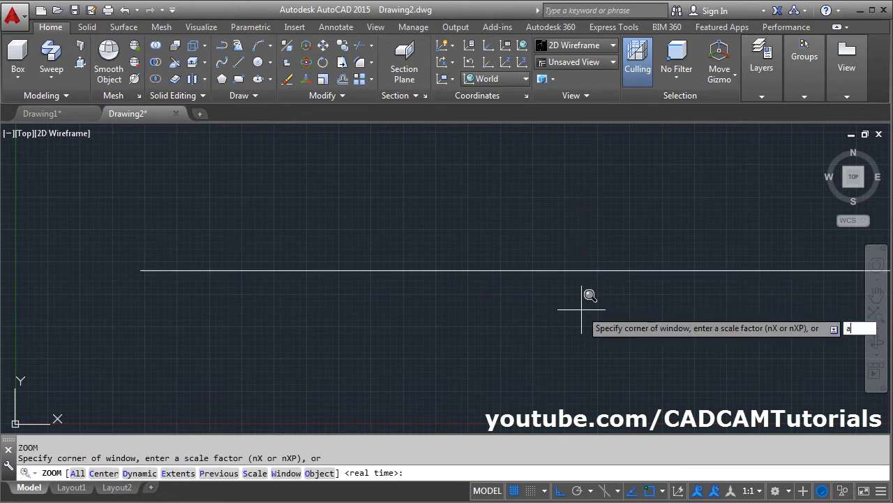
{"action": "key", "text": "Return"}
{"action": "scroll", "coordinate": [519, 263], "scroll_direction": "down", "scroll_amount": 3}
{"action": "middle_click_drag", "start_coordinate": [519, 262], "coordinate": [505, 317]}
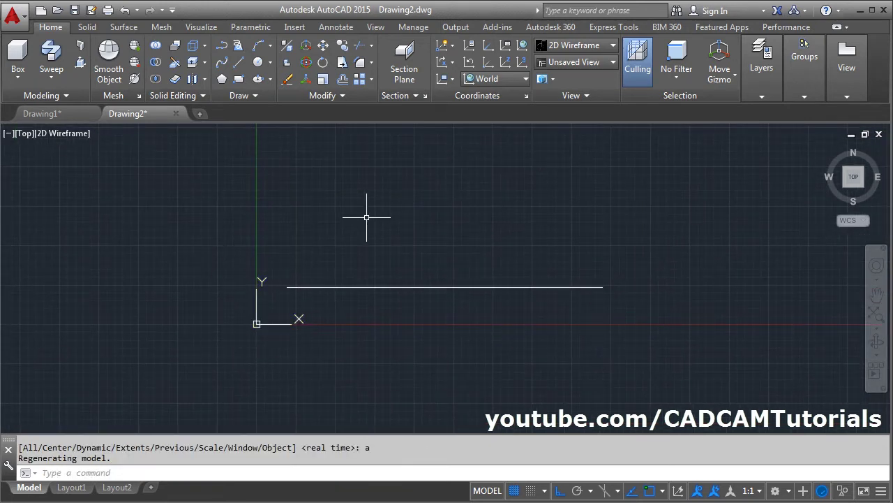
{"action": "type", "text": "ucsicon"}
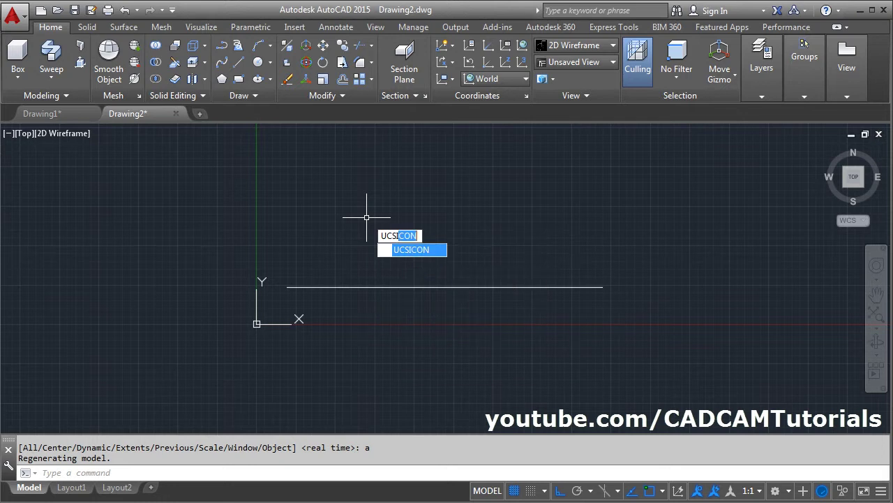
{"action": "key", "text": "Return"}
{"action": "key", "text": "Down"}
{"action": "key", "text": "Down"}
{"action": "key", "text": "Down"}
{"action": "key", "text": "Return"}
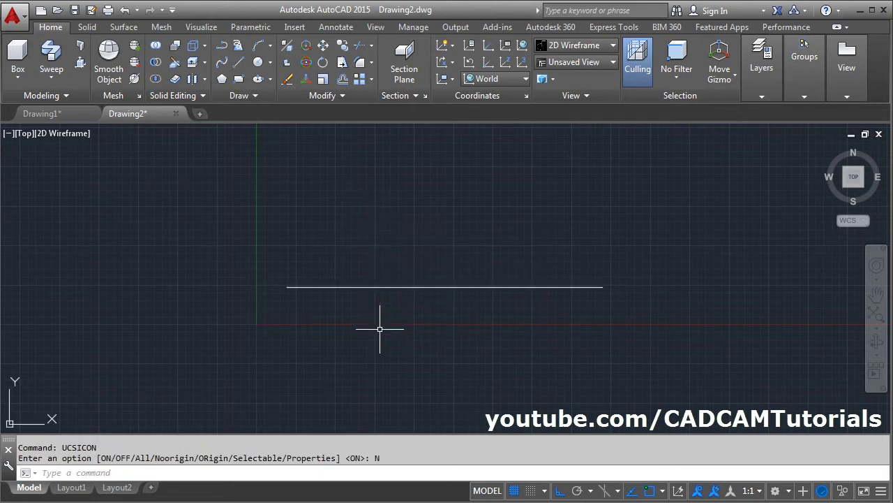
{"action": "scroll", "coordinate": [472, 259], "scroll_direction": "up", "scroll_amount": 2}
{"action": "middle_click_drag", "start_coordinate": [536, 283], "coordinate": [499, 270]}
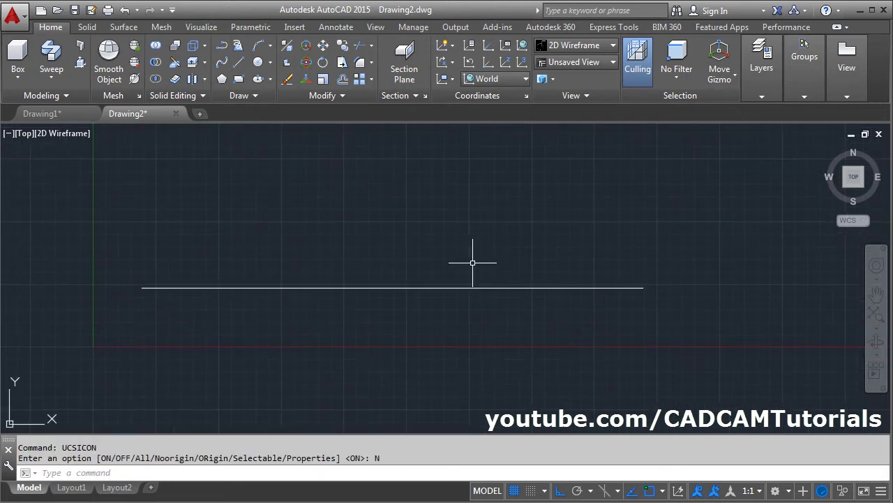
Step: Offset the 100-unit horizontal line by 1.25 to both sides, once above and once below
{"action": "left_click", "coordinate": [341, 81]}
{"action": "type", "text": "1.25"}
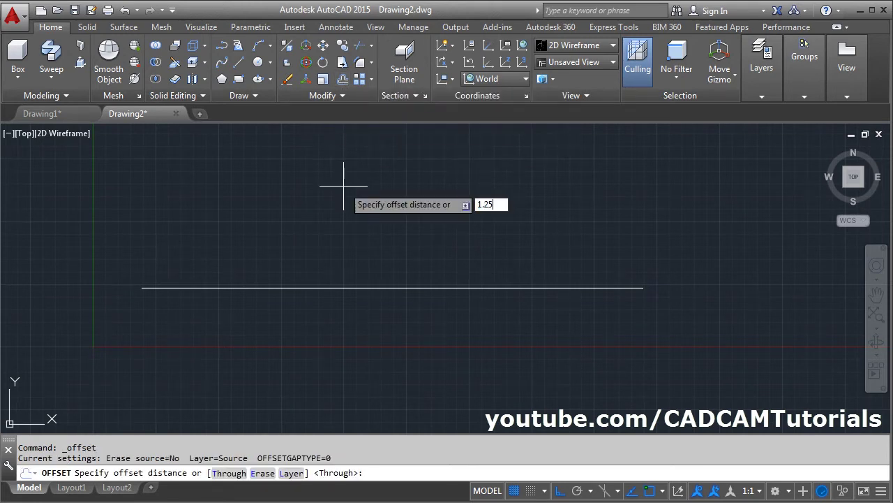
{"action": "key", "text": "Return"}
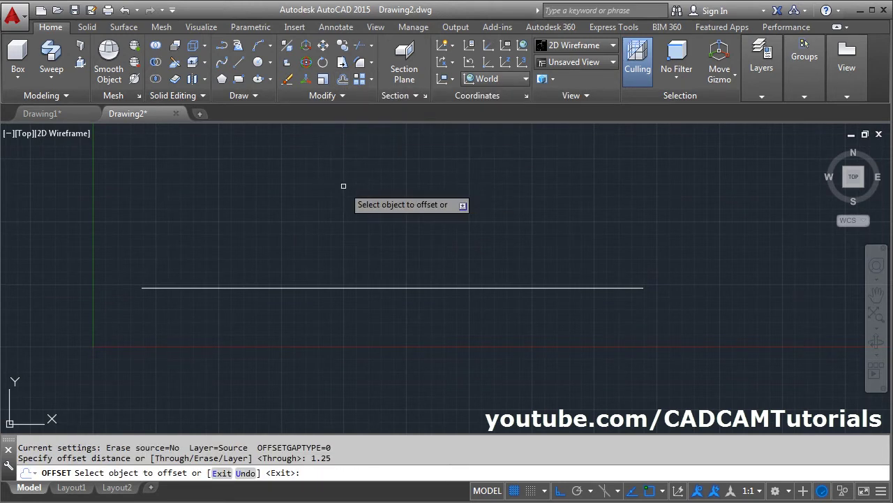
{"action": "left_click", "coordinate": [543, 287]}
{"action": "left_click", "coordinate": [538, 252]}
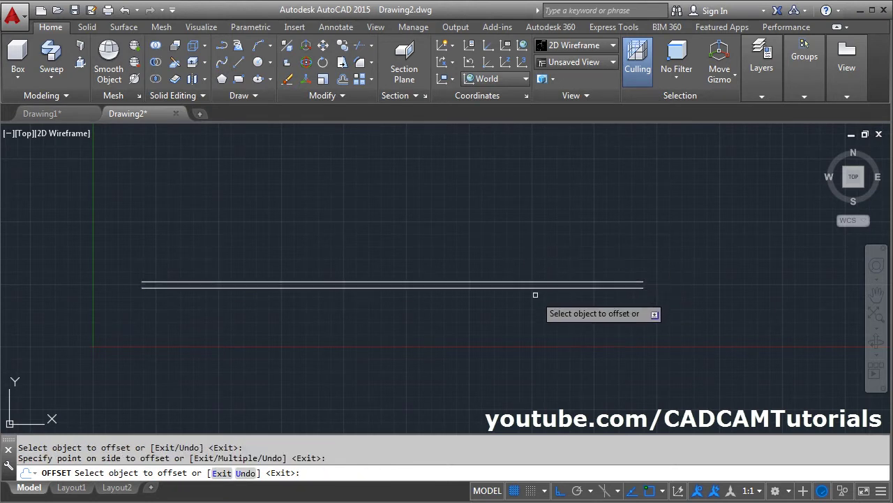
{"action": "left_click", "coordinate": [535, 288]}
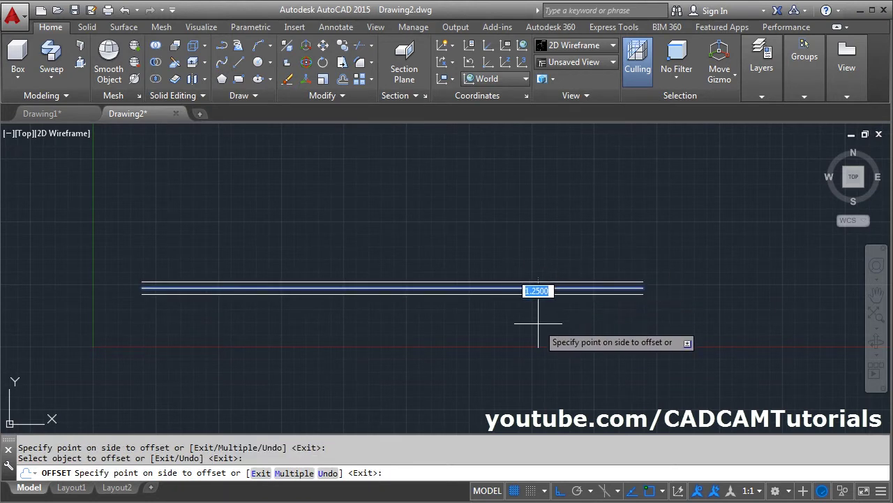
{"action": "left_click", "coordinate": [536, 323]}
{"action": "key", "text": "Return"}
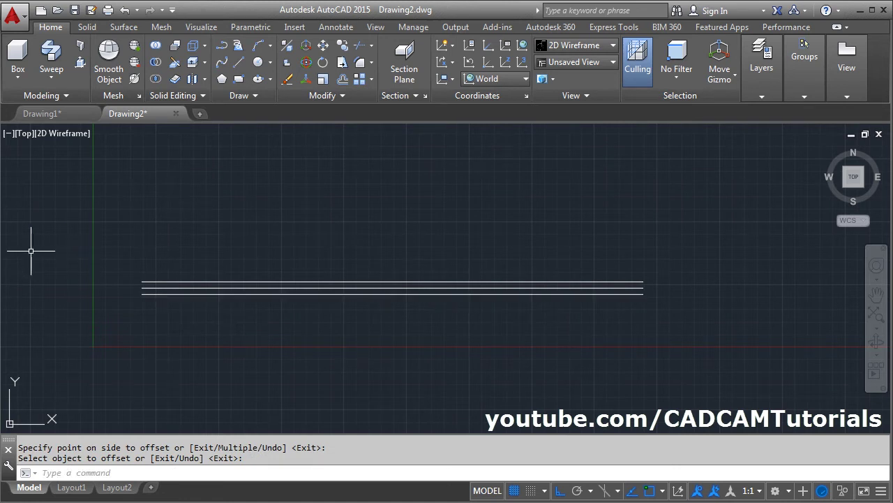
Step: Check the loop radius in the Adobe Reader reference drawing and draw a circle of radius 5 centred on the middle line's left end
{"action": "key", "text": "alt+Tab"}
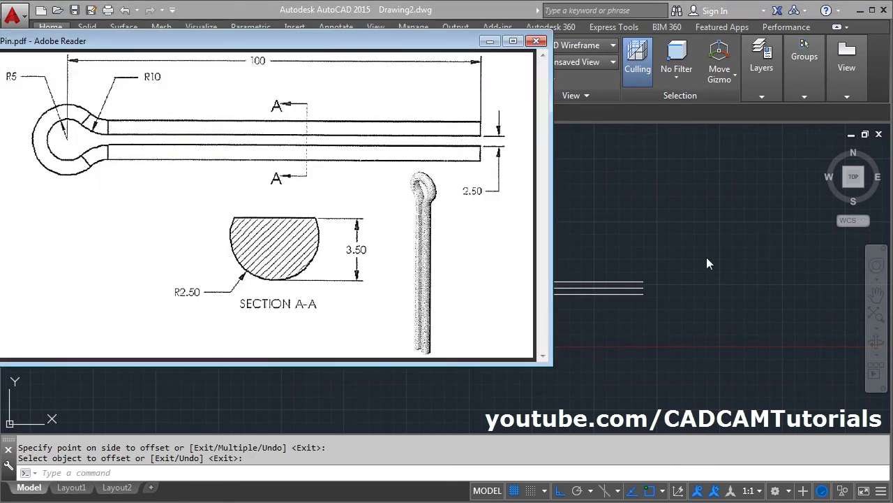
{"action": "left_click", "coordinate": [646, 236]}
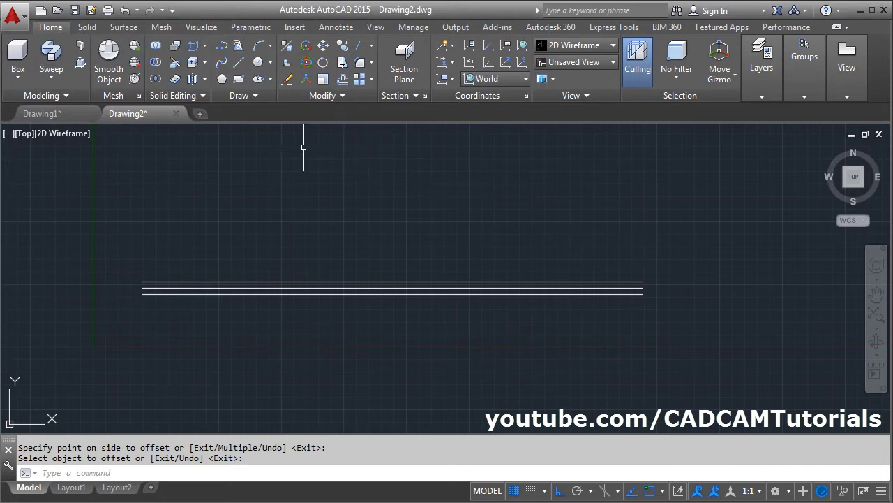
{"action": "left_click", "coordinate": [258, 61]}
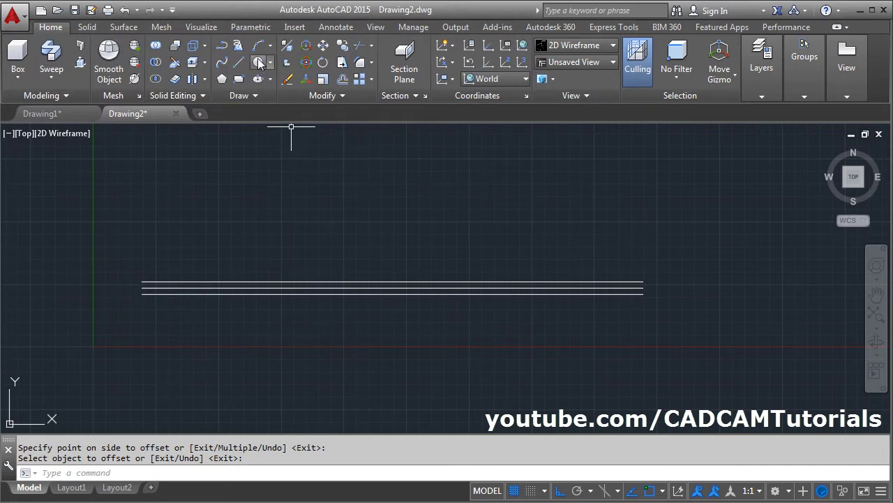
{"action": "left_click", "coordinate": [142, 287]}
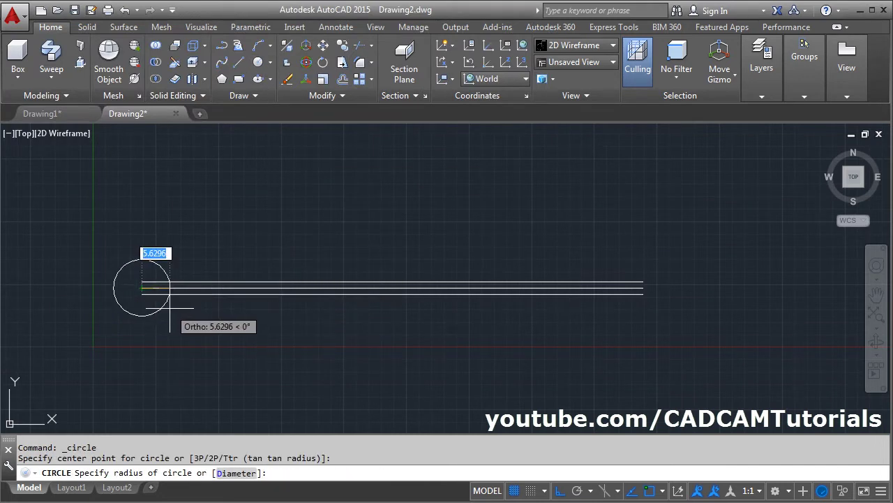
{"action": "type", "text": "5"}
{"action": "key", "text": "Return"}
{"action": "scroll", "coordinate": [133, 290], "scroll_direction": "up", "scroll_amount": 6}
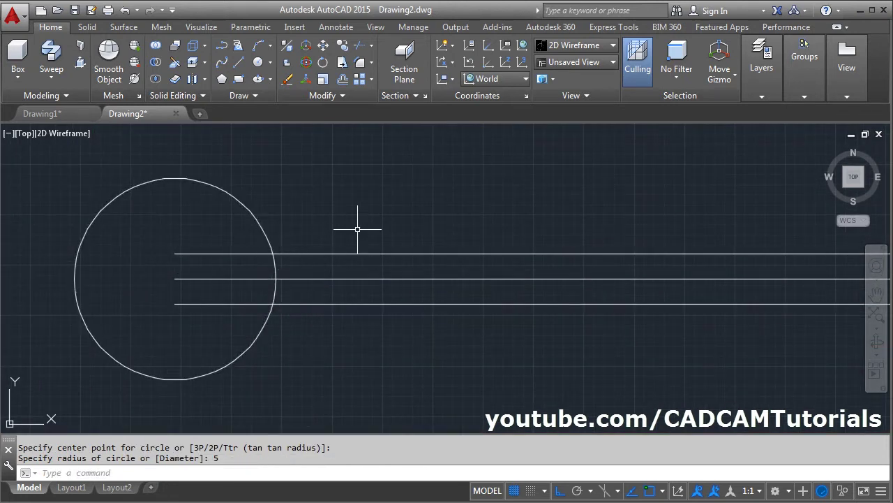
Step: Trim the circle between the two outer lines and trim off the parts of those lines inside the circle
{"action": "left_click", "coordinate": [361, 47]}
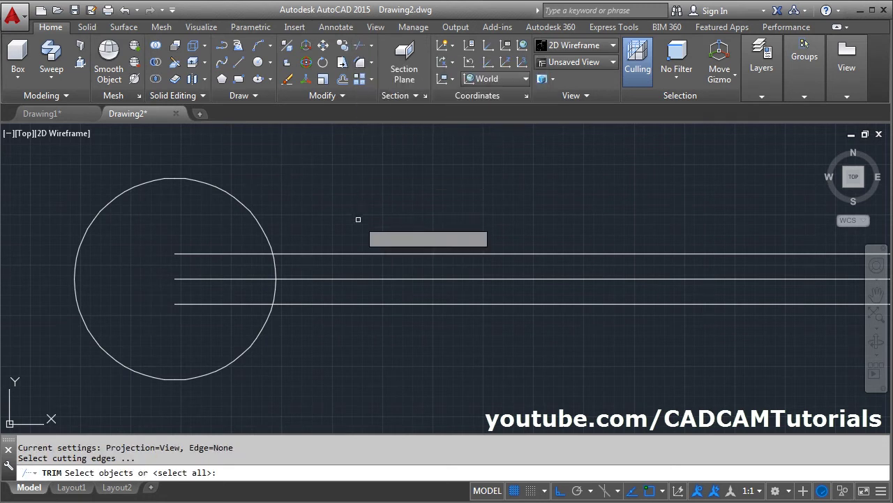
{"action": "key", "text": "Return"}
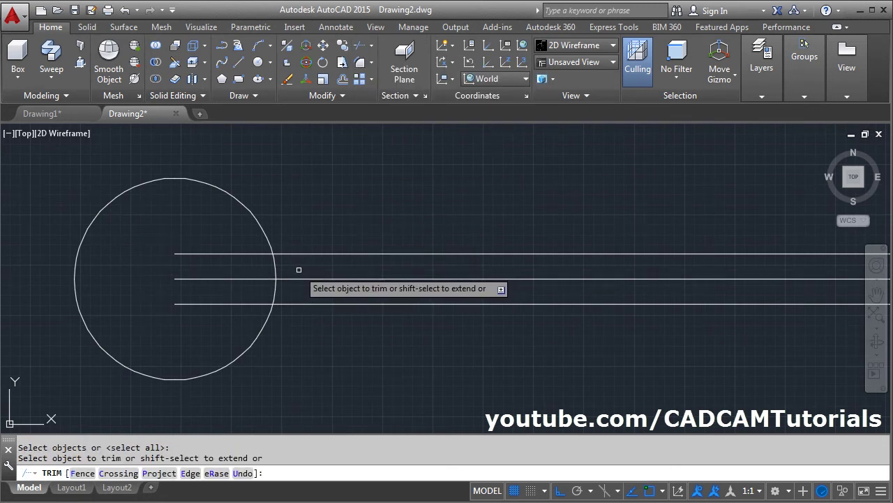
{"action": "left_click", "coordinate": [275, 290]}
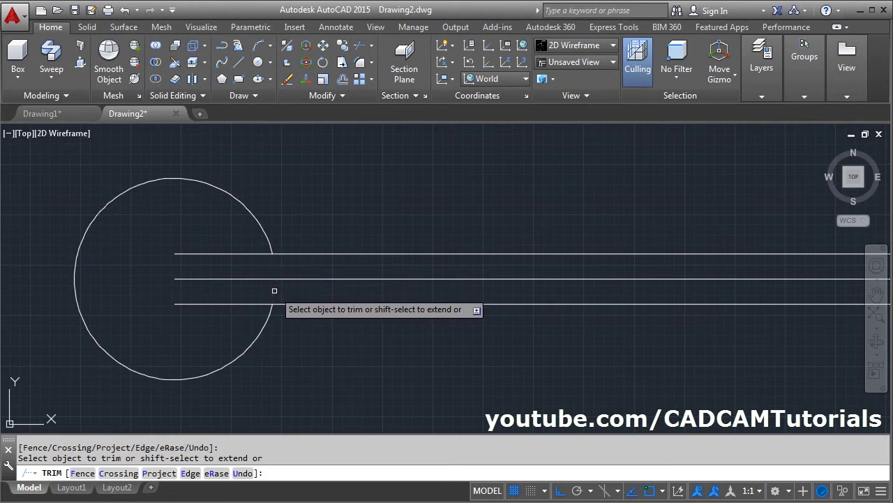
{"action": "left_click", "coordinate": [238, 303]}
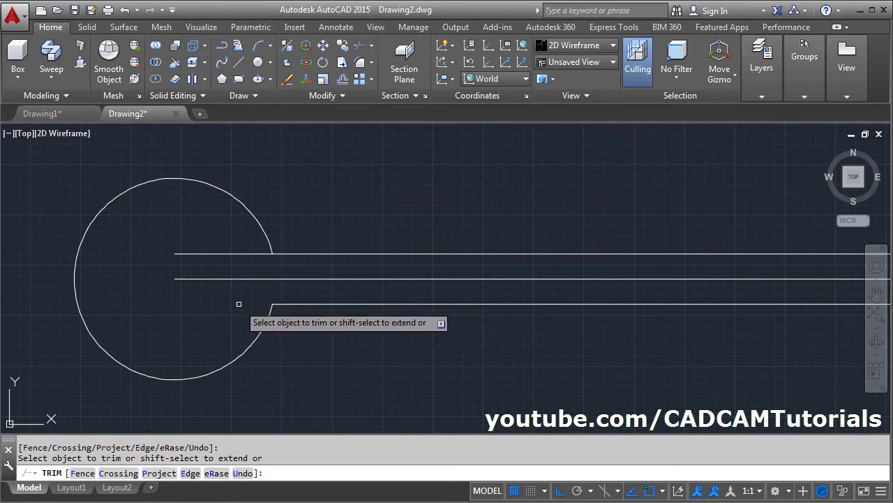
{"action": "left_click", "coordinate": [239, 253]}
{"action": "key", "text": "Return"}
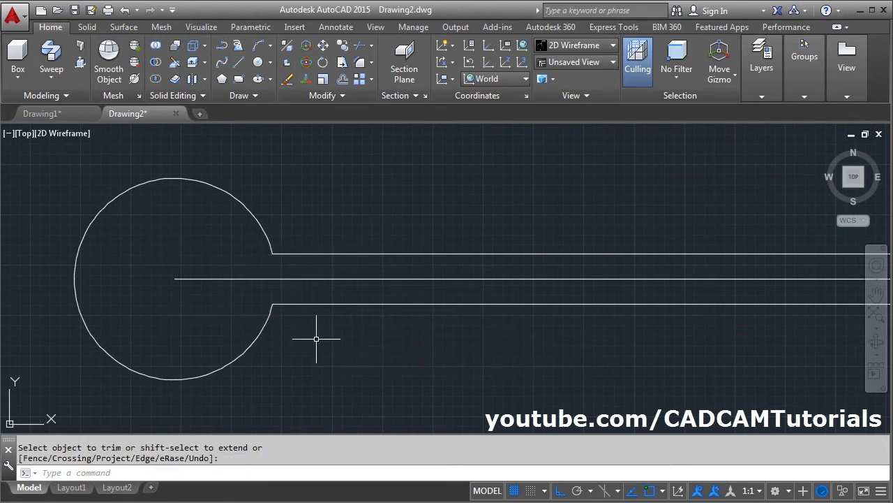
Step: Check the bend radius in the reference drawing and fillet both corners between the loop arc and the outer lines with radius 10
{"action": "key", "text": "alt+Tab"}
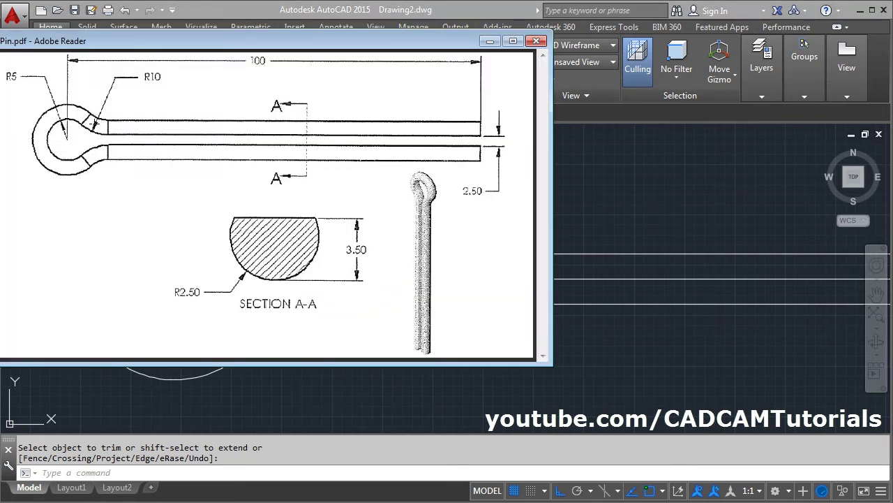
{"action": "key", "text": "alt+Tab"}
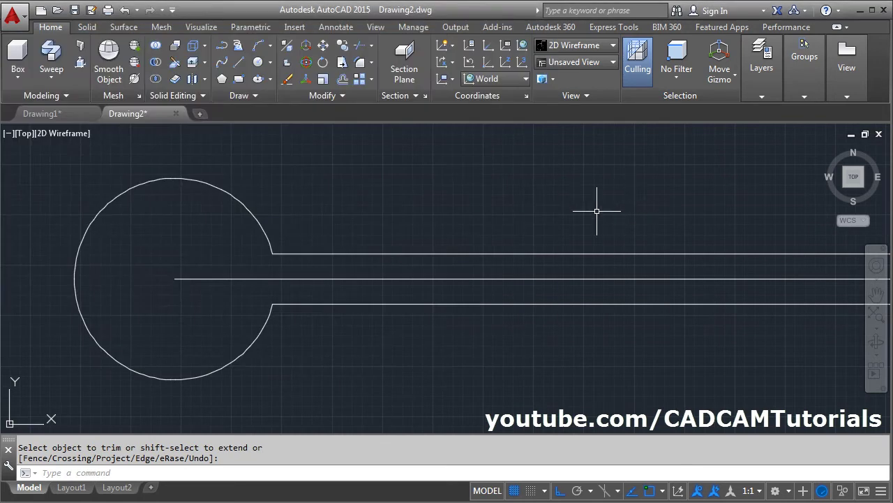
{"action": "left_click", "coordinate": [360, 62]}
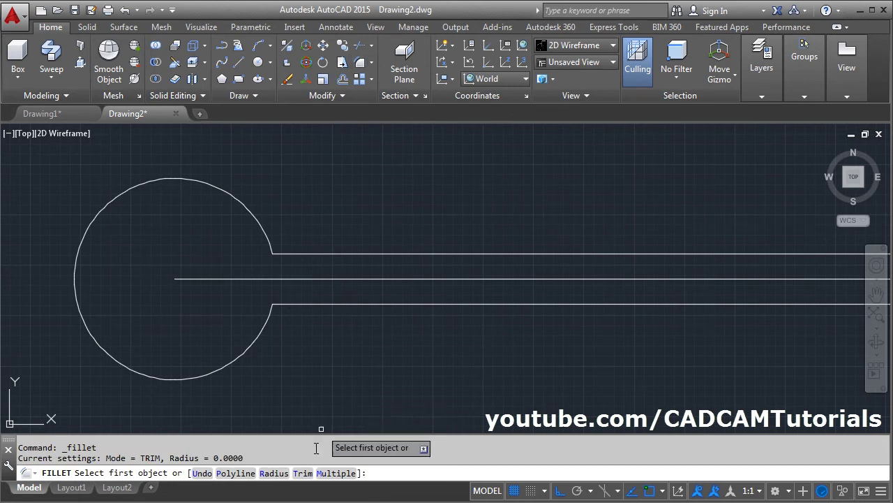
{"action": "left_click", "coordinate": [272, 473]}
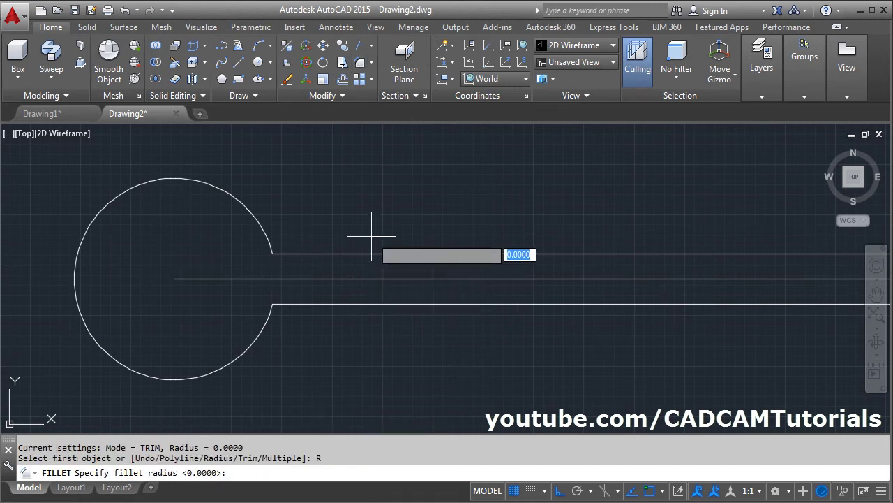
{"action": "type", "text": "10"}
{"action": "key", "text": "Return"}
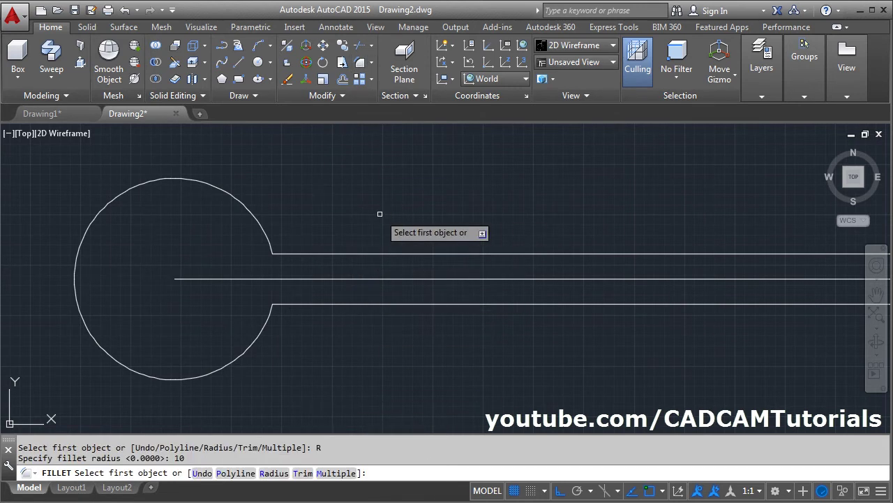
{"action": "left_click", "coordinate": [335, 473]}
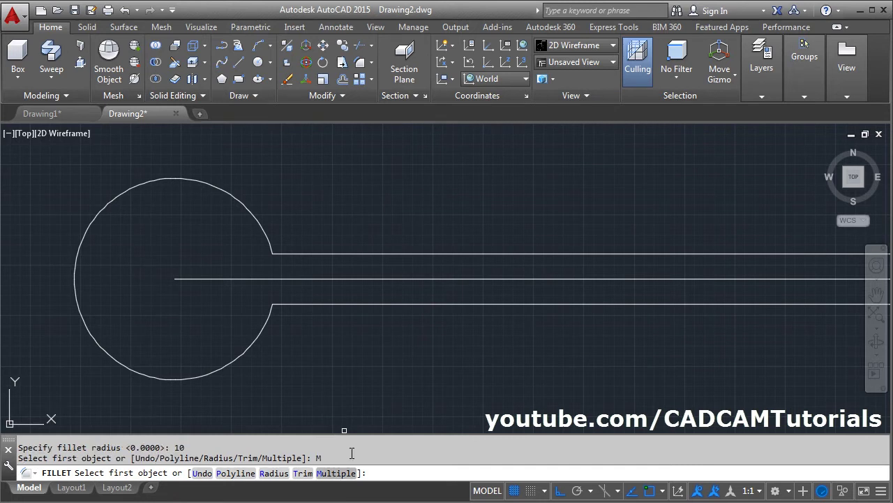
{"action": "left_click", "coordinate": [265, 233]}
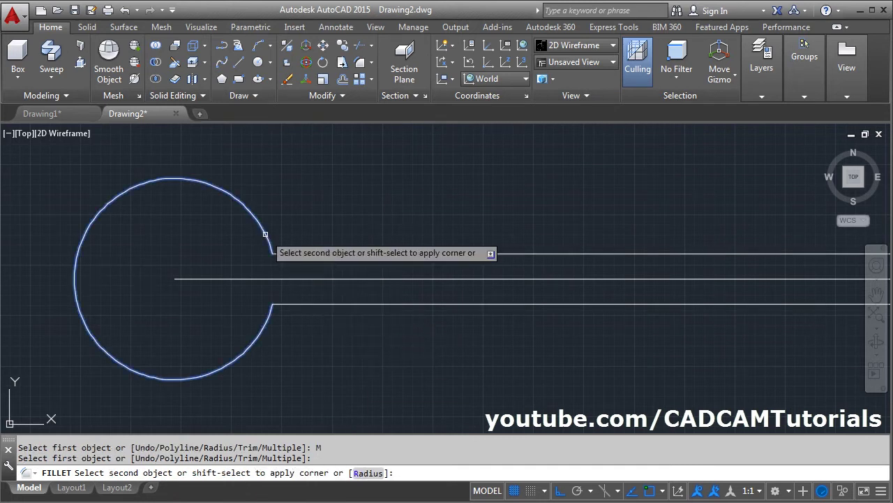
{"action": "left_click", "coordinate": [340, 255]}
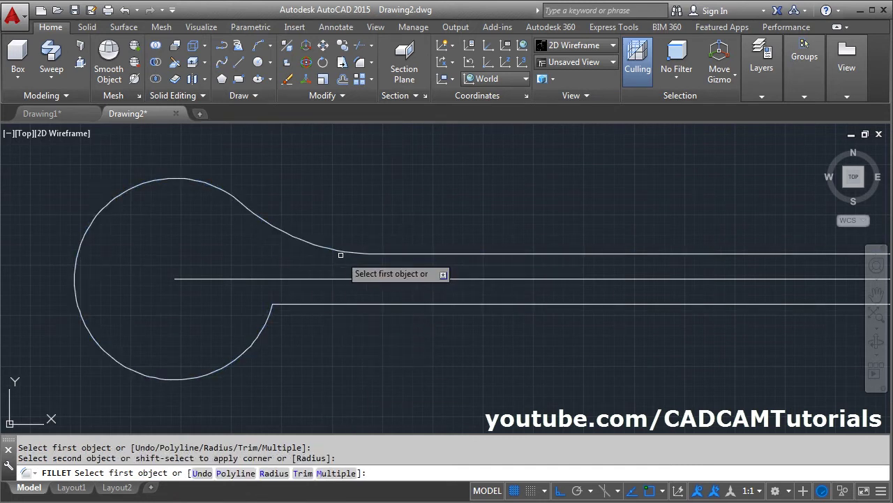
{"action": "left_click", "coordinate": [261, 333]}
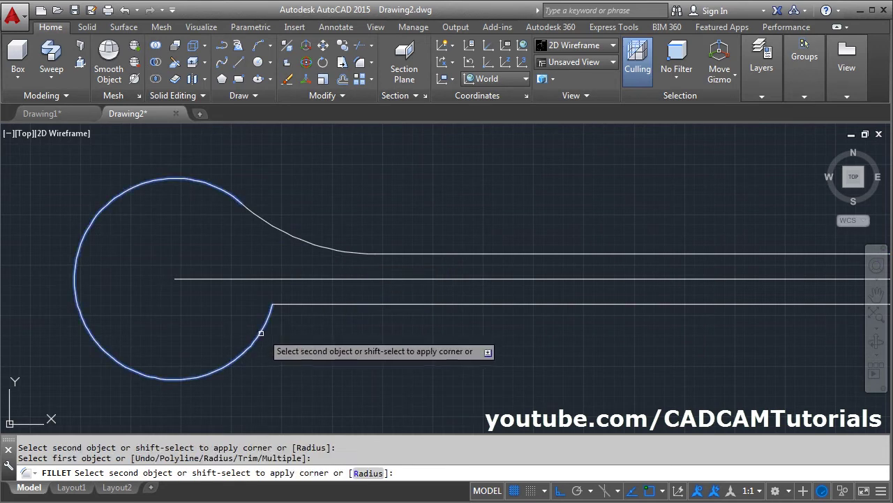
{"action": "left_click", "coordinate": [320, 304]}
{"action": "key", "text": "Return"}
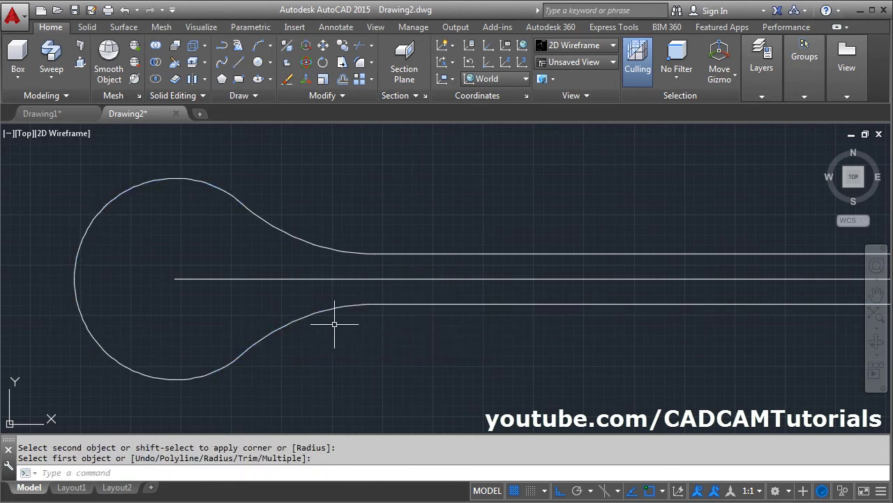
Step: Join the two outer lines, both fillet arcs and the loop arc into one polyline, and select it to check the result
{"action": "scroll", "coordinate": [310, 315], "scroll_direction": "down", "scroll_amount": 6}
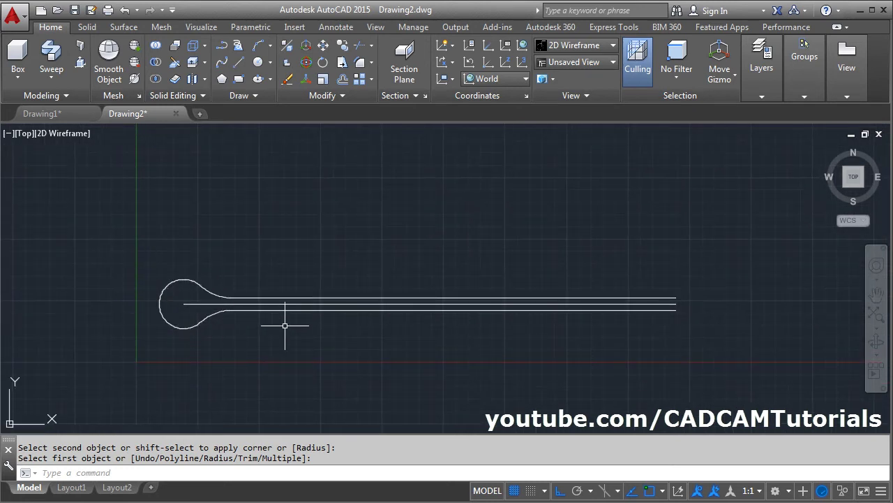
{"action": "left_click", "coordinate": [322, 95]}
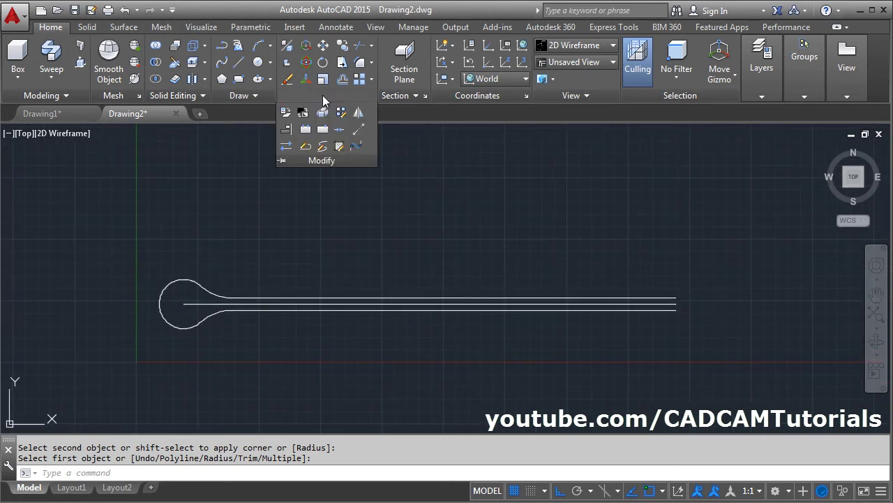
{"action": "left_click", "coordinate": [339, 129]}
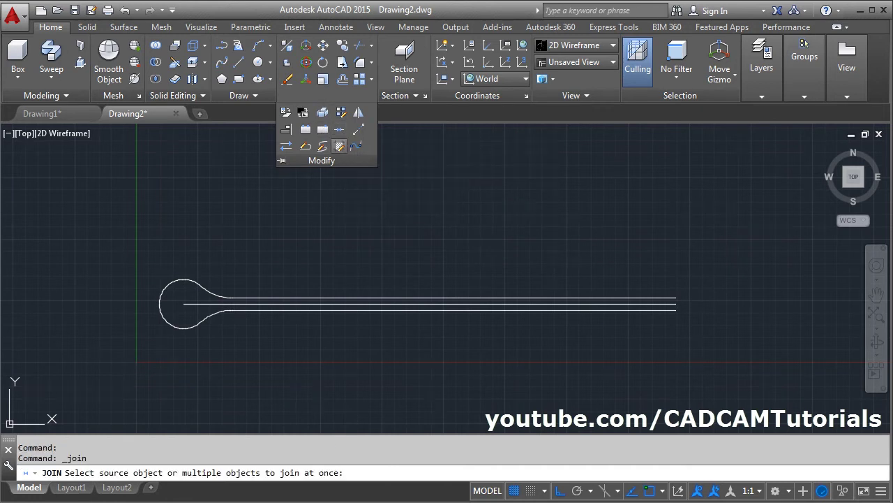
{"action": "left_click", "coordinate": [246, 298]}
{"action": "left_click", "coordinate": [218, 294]}
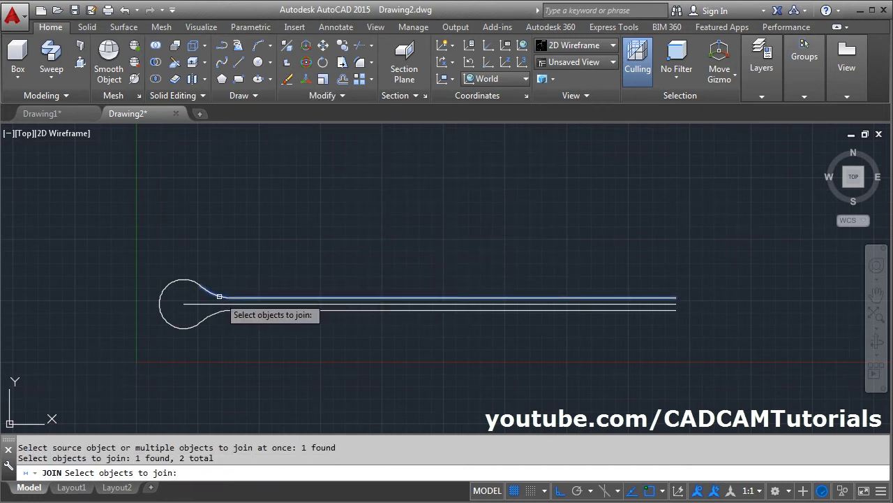
{"action": "left_click", "coordinate": [188, 279]}
{"action": "left_click", "coordinate": [221, 312]}
{"action": "left_click", "coordinate": [225, 316]}
{"action": "left_click", "coordinate": [258, 311]}
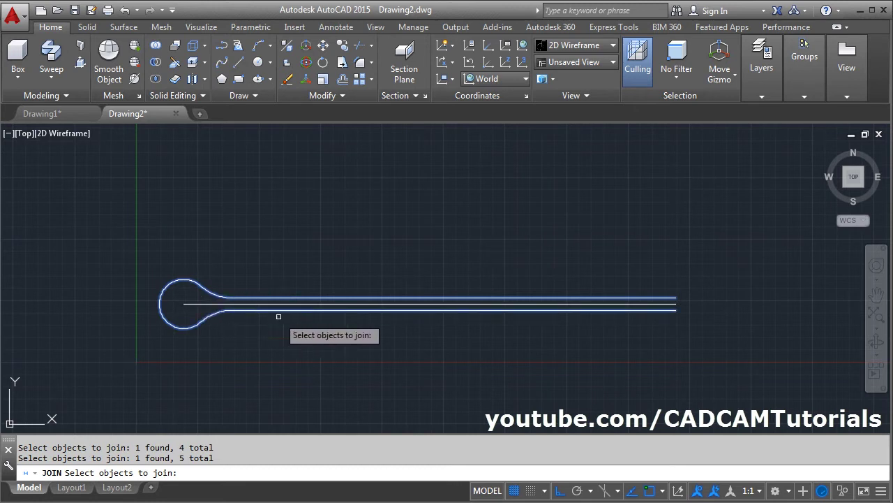
{"action": "key", "text": "Return"}
{"action": "left_click", "coordinate": [295, 301]}
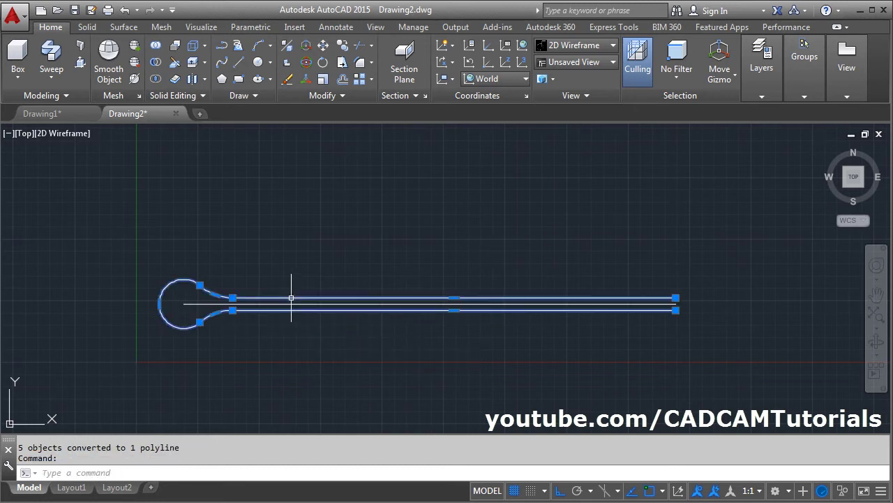
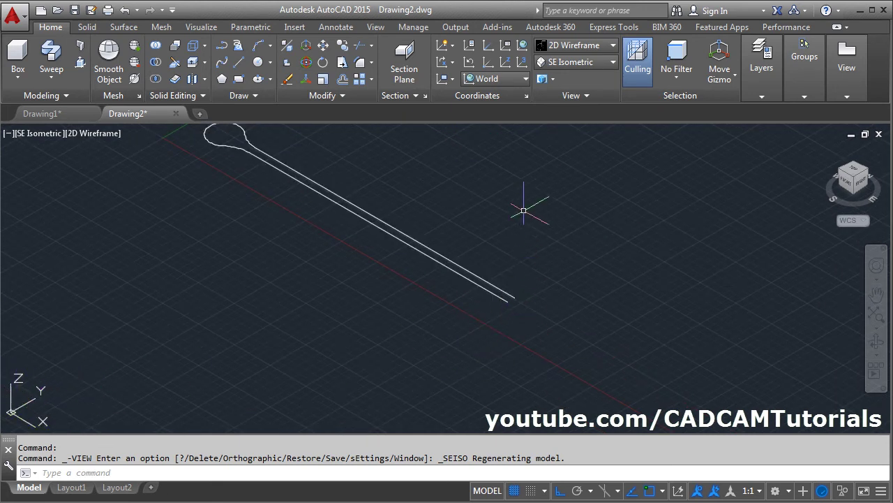
Step: Set the coordinate system to Right and draw a circle of radius 2.5 near the path's open ends, checking the radius in the reference drawing
{"action": "left_click", "coordinate": [502, 79]}
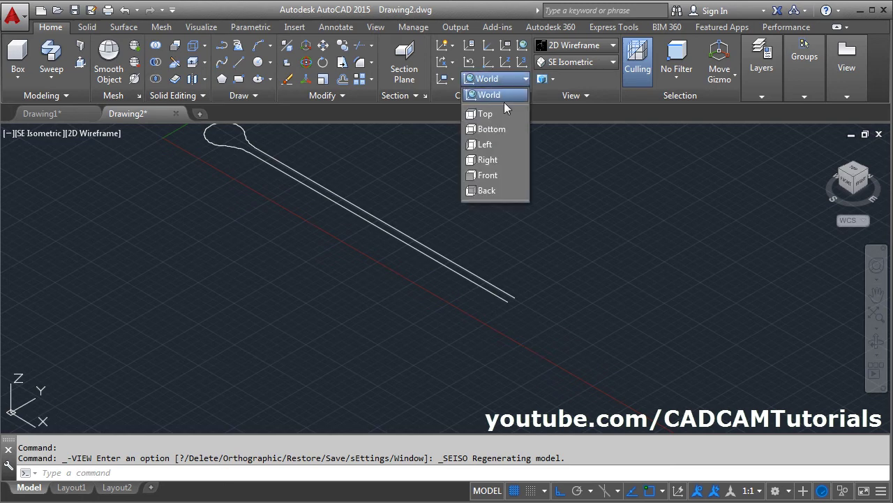
{"action": "left_click", "coordinate": [497, 161]}
{"action": "scroll", "coordinate": [523, 329], "scroll_direction": "up", "scroll_amount": 2}
{"action": "middle_click_drag", "start_coordinate": [523, 328], "coordinate": [629, 251]}
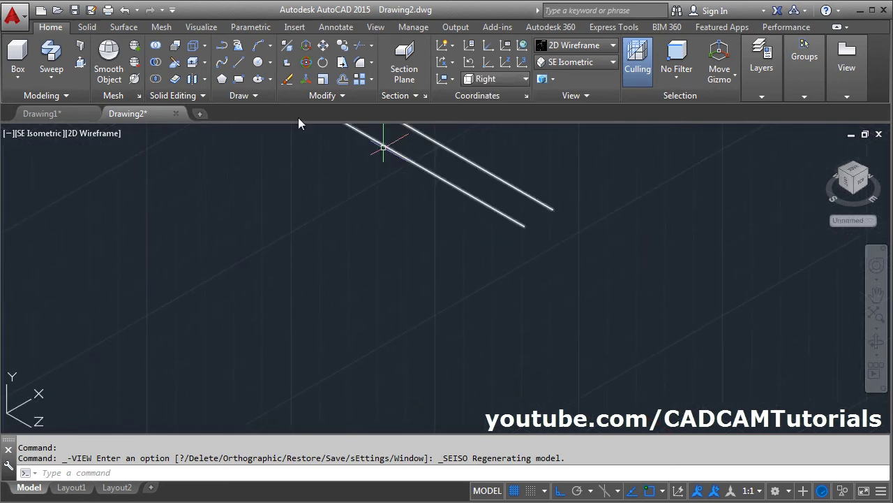
{"action": "left_click", "coordinate": [259, 66]}
{"action": "left_click", "coordinate": [337, 327]}
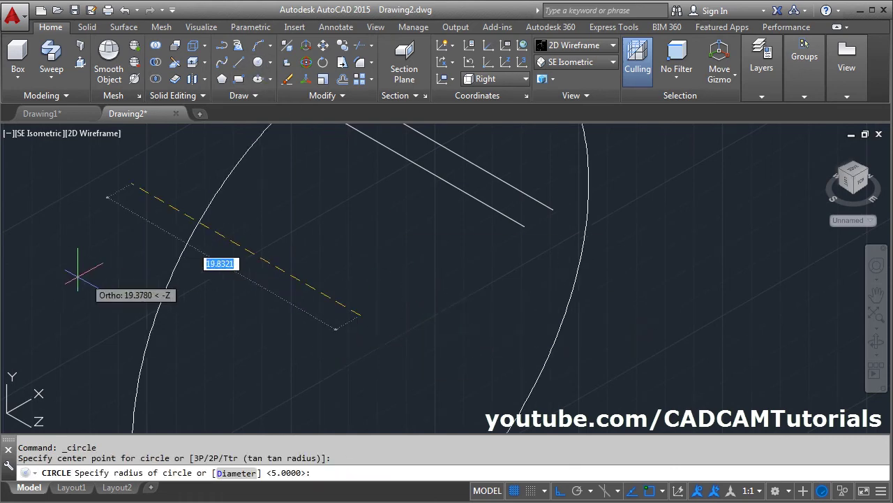
{"action": "key", "text": "alt+Tab"}
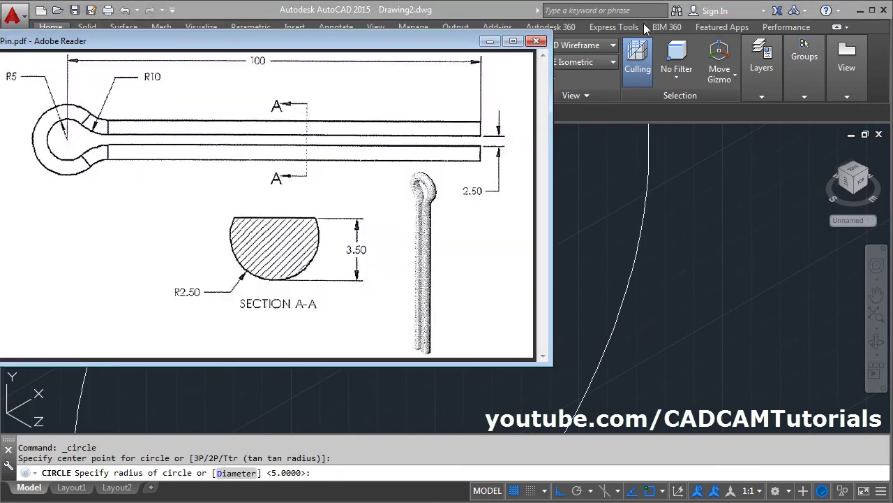
{"action": "left_click", "coordinate": [485, 12]}
{"action": "type", "text": "2.5"}
{"action": "key", "text": "Return"}
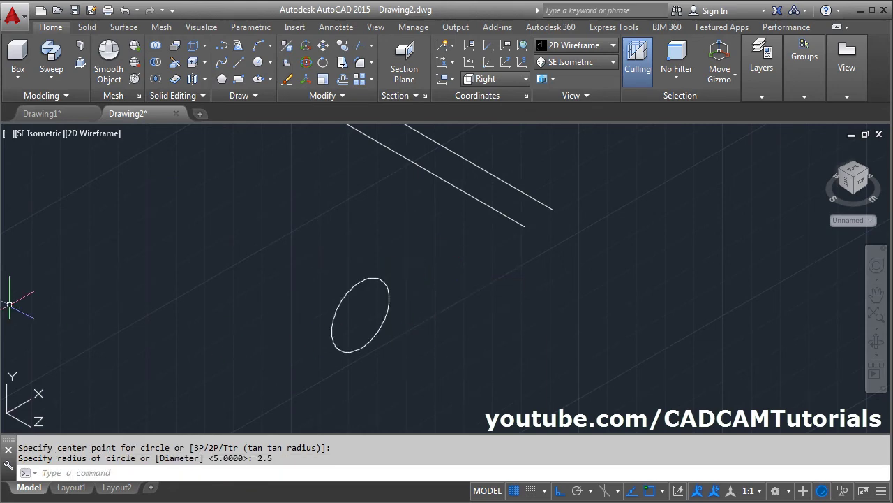
Step: Check the section in the reference drawing and draw a 1-unit line along X from the circle's centre, continuing vertically up past the circle
{"action": "key", "text": "alt+Tab"}
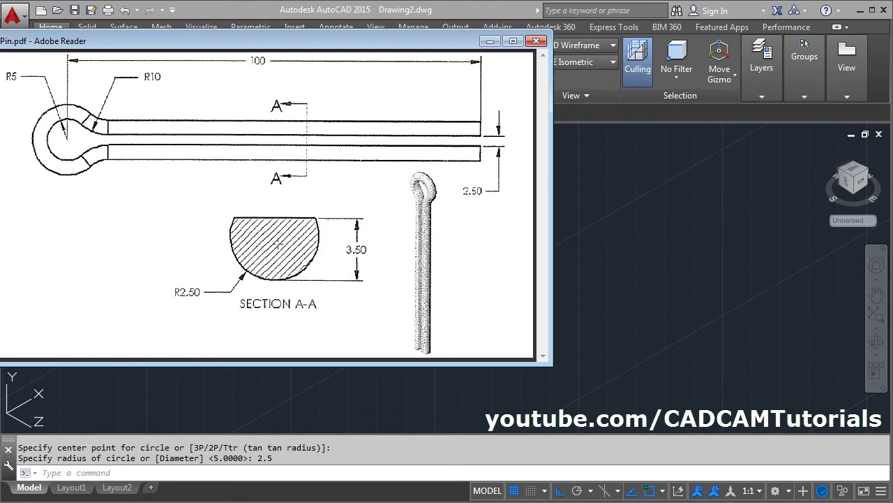
{"action": "key", "text": "alt+Tab"}
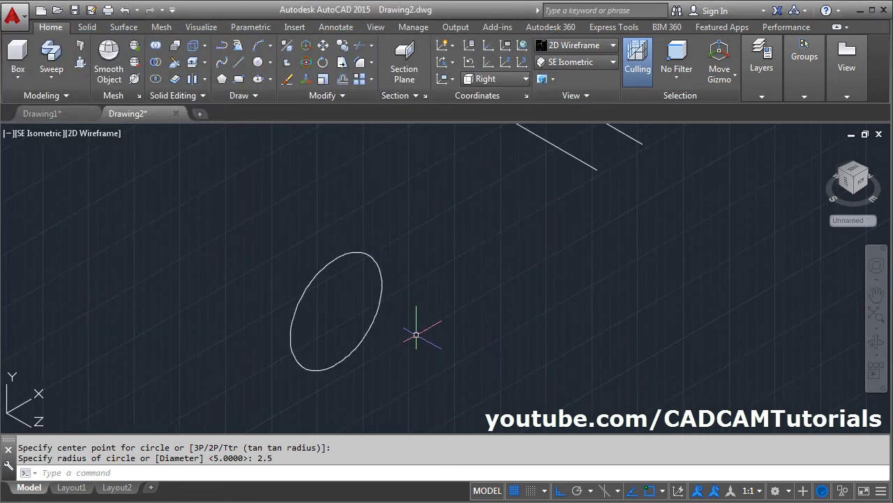
{"action": "type", "text": "L"}
{"action": "key", "text": "Return"}
{"action": "left_click", "coordinate": [336, 311]}
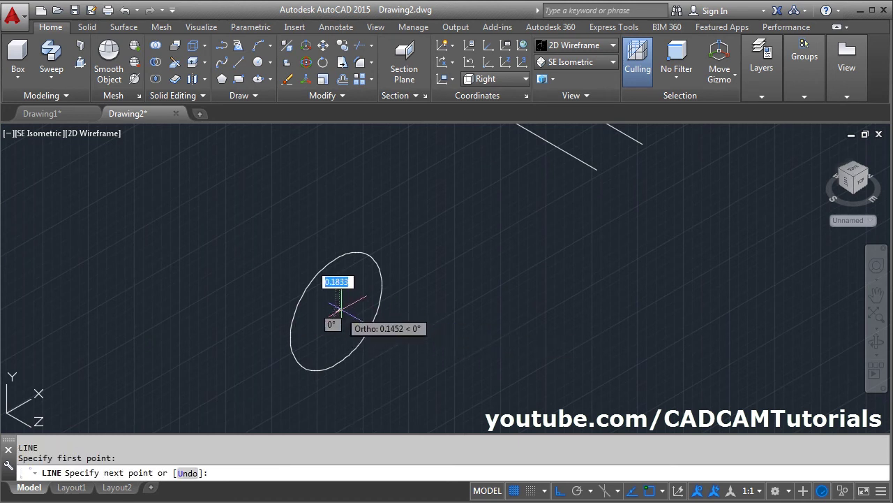
{"action": "type", "text": "1"}
{"action": "key", "text": "Return"}
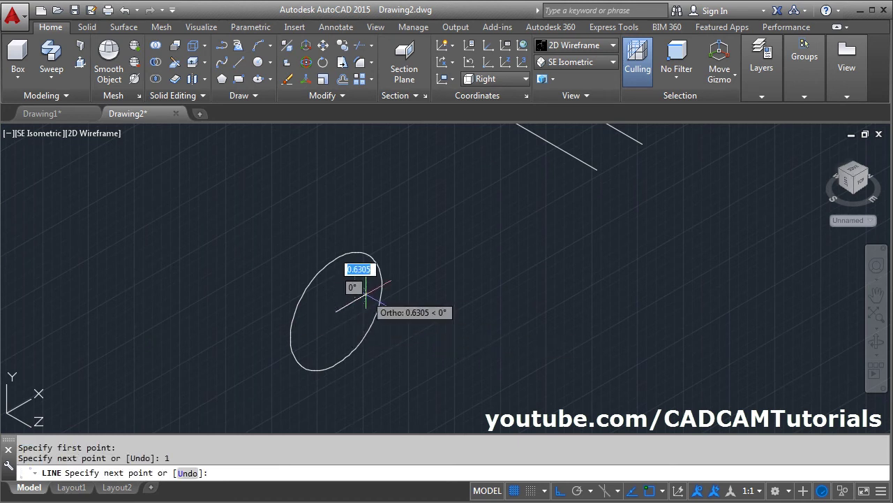
{"action": "left_click", "coordinate": [382, 178]}
{"action": "key", "text": "Return"}
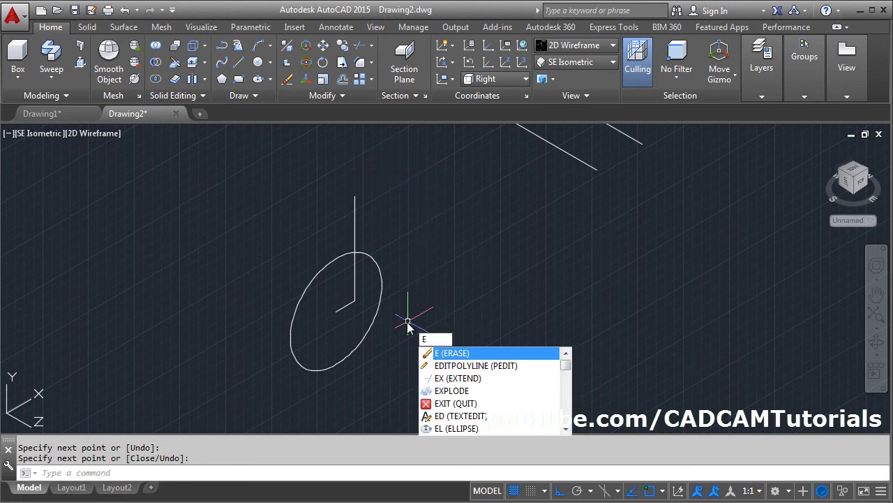
Step: Erase the short 1-unit line and stretch the vertical line's lower end down past the circle
{"action": "key", "text": "Return"}
{"action": "key", "text": "Return"}
{"action": "middle_click_drag", "start_coordinate": [372, 296], "coordinate": [365, 261]}
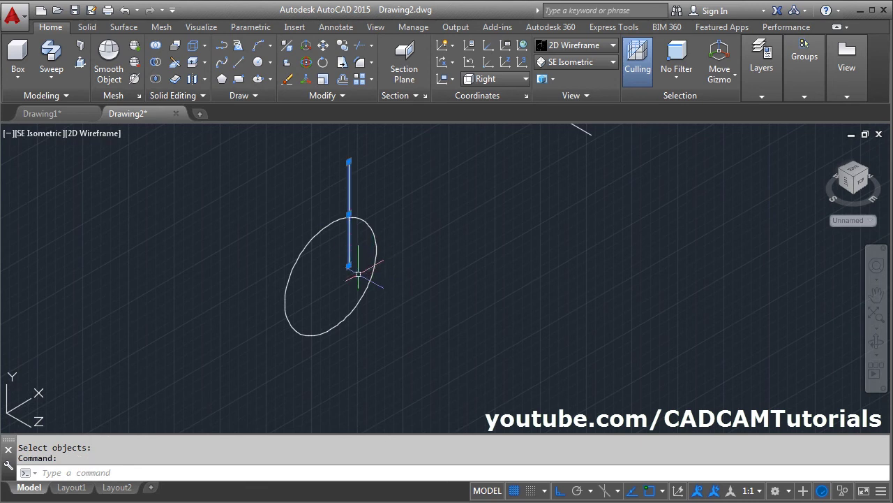
{"action": "left_click", "coordinate": [349, 266]}
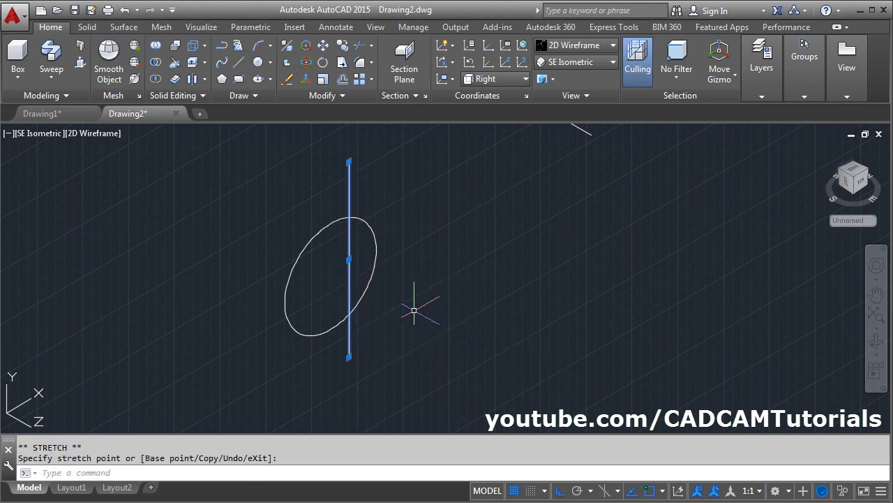
{"action": "key", "text": "Escape"}
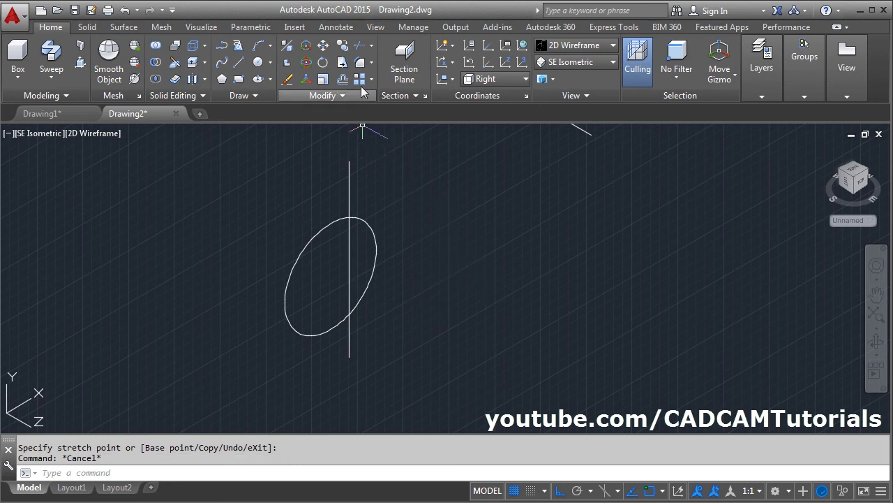
Step: Trim off the smaller circle segment beyond the vertical line and the line's ends outside the circle
{"action": "left_click", "coordinate": [361, 47]}
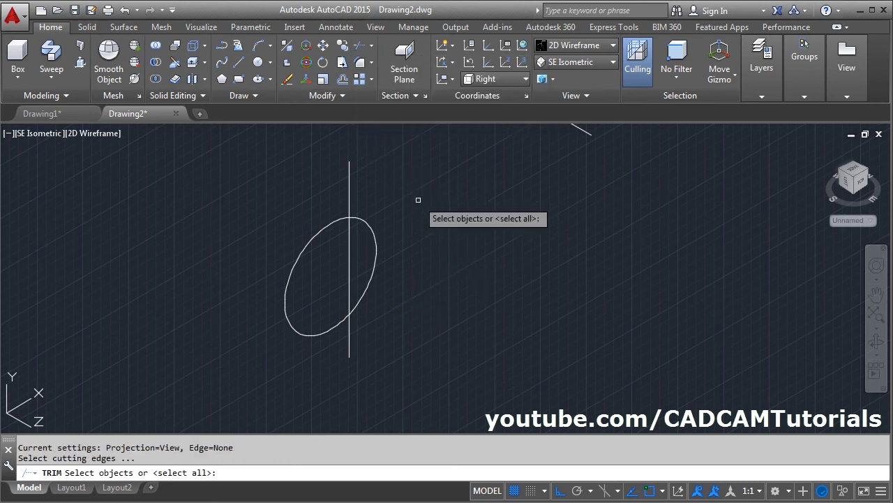
{"action": "left_click", "coordinate": [417, 189]}
{"action": "left_click", "coordinate": [272, 307]}
{"action": "key", "text": "Return"}
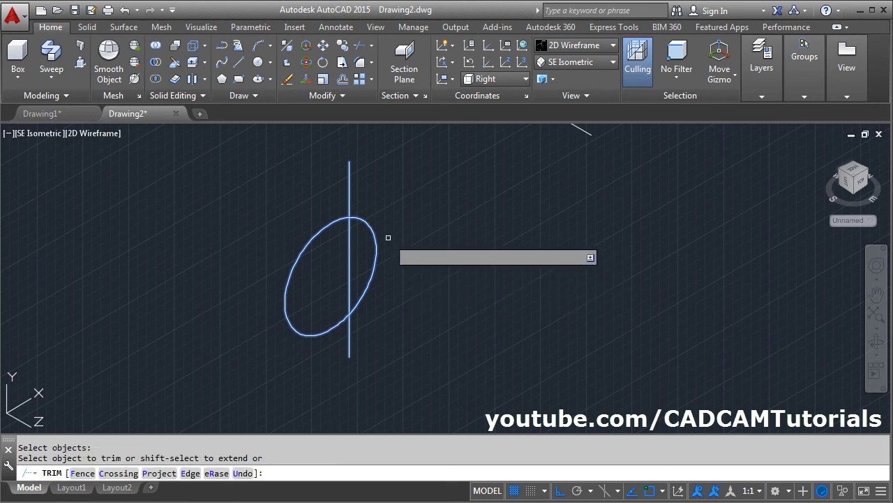
{"action": "left_click", "coordinate": [363, 217]}
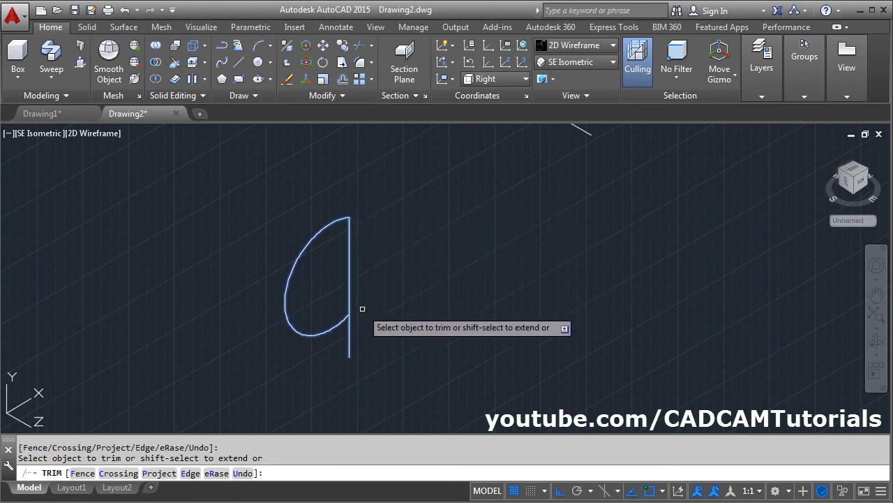
{"action": "left_click", "coordinate": [350, 342]}
{"action": "key", "text": "Return"}
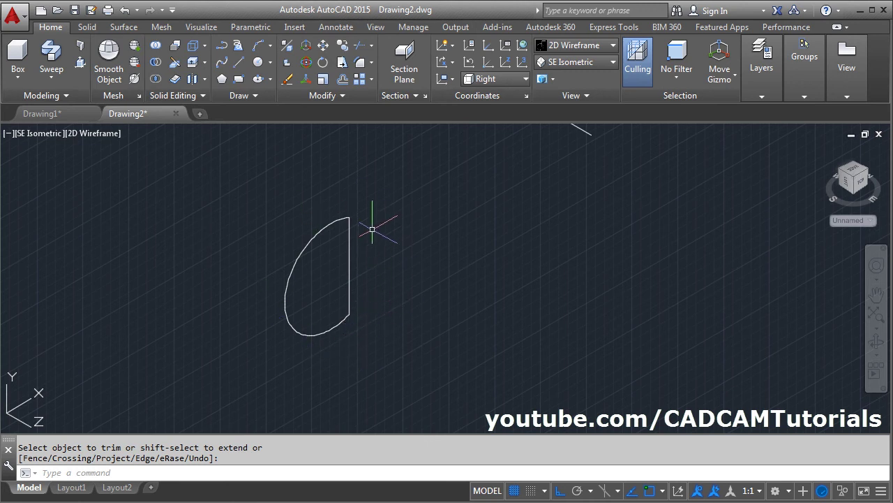
Step: Join the remaining arc and the straight line into one closed profile polyline
{"action": "left_click", "coordinate": [334, 95]}
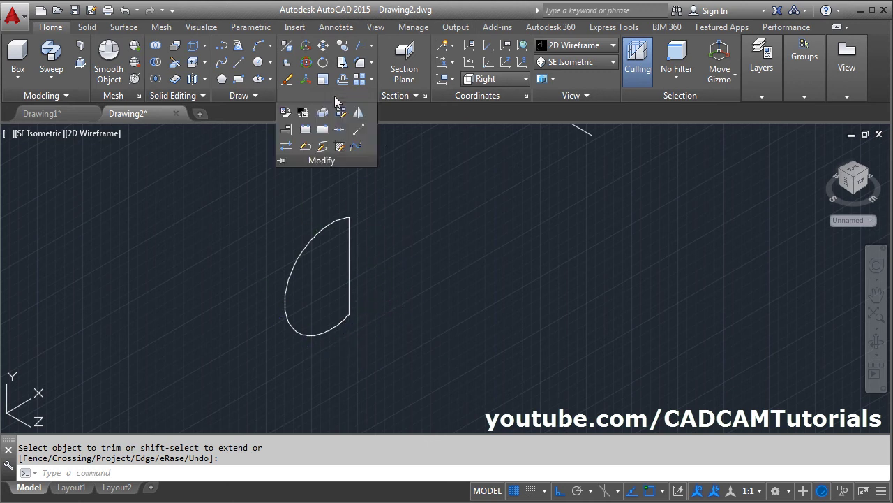
{"action": "left_click", "coordinate": [340, 131]}
{"action": "left_click", "coordinate": [379, 197]}
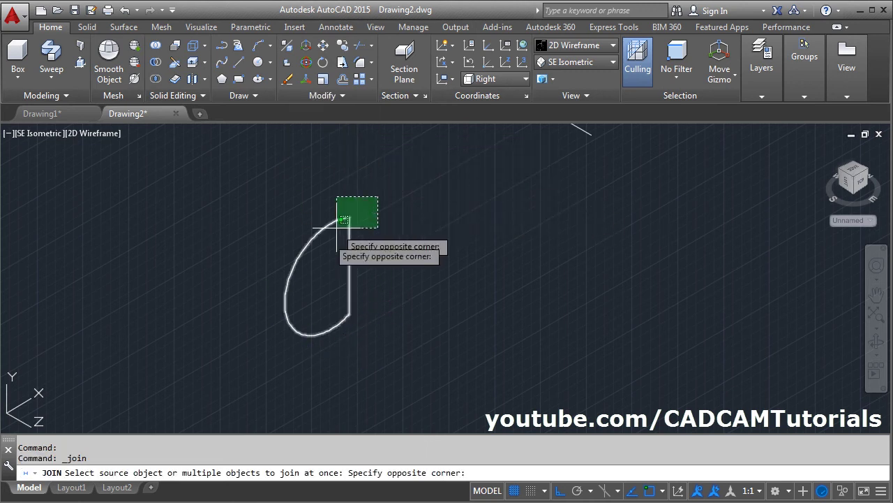
{"action": "left_click", "coordinate": [251, 383]}
{"action": "key", "text": "Return"}
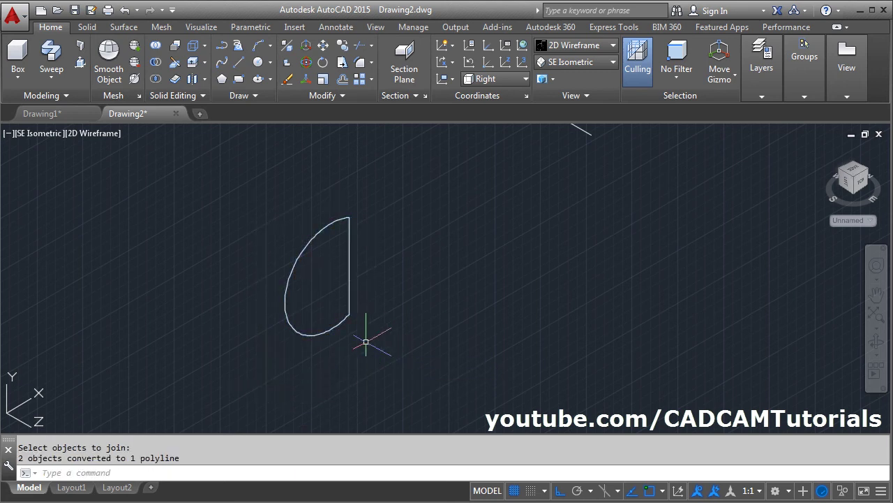
Step: Move the profile from the midpoint of its straight side to the open end of the path's front leg
{"action": "scroll", "coordinate": [418, 319], "scroll_direction": "down", "scroll_amount": 2}
{"action": "middle_click_drag", "start_coordinate": [573, 260], "coordinate": [508, 301]}
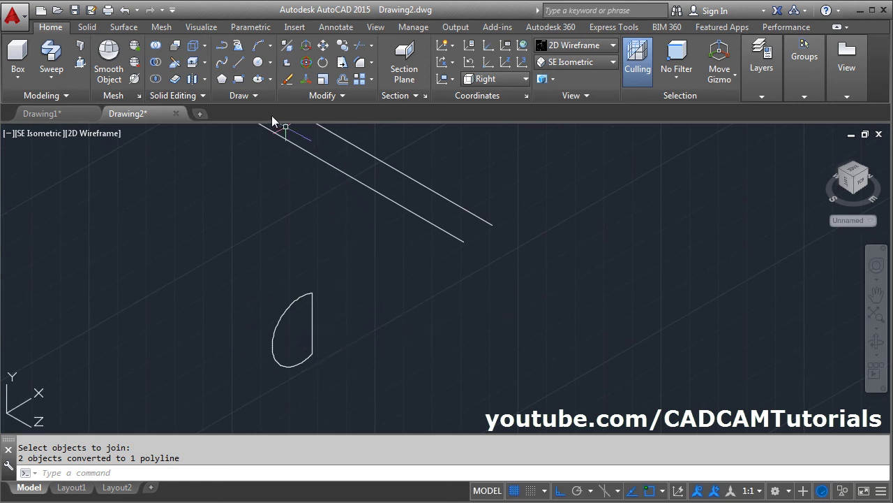
{"action": "left_click", "coordinate": [324, 61]}
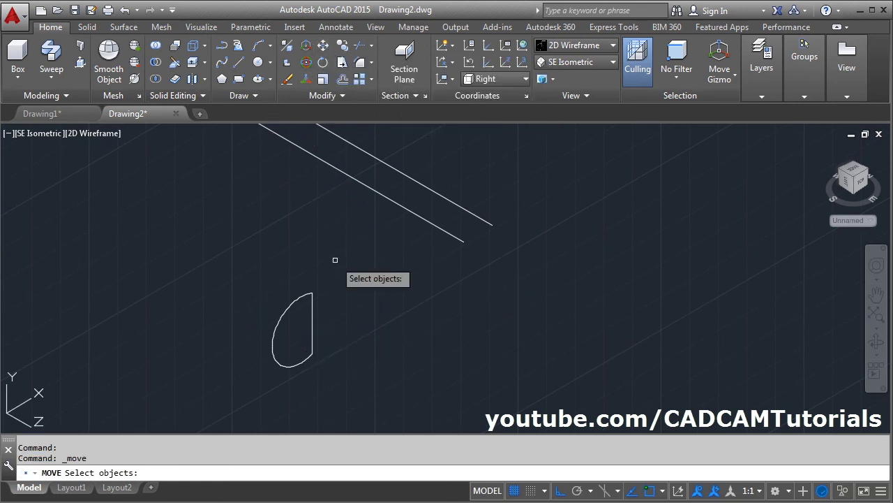
{"action": "left_click", "coordinate": [314, 323]}
{"action": "key", "text": "Return"}
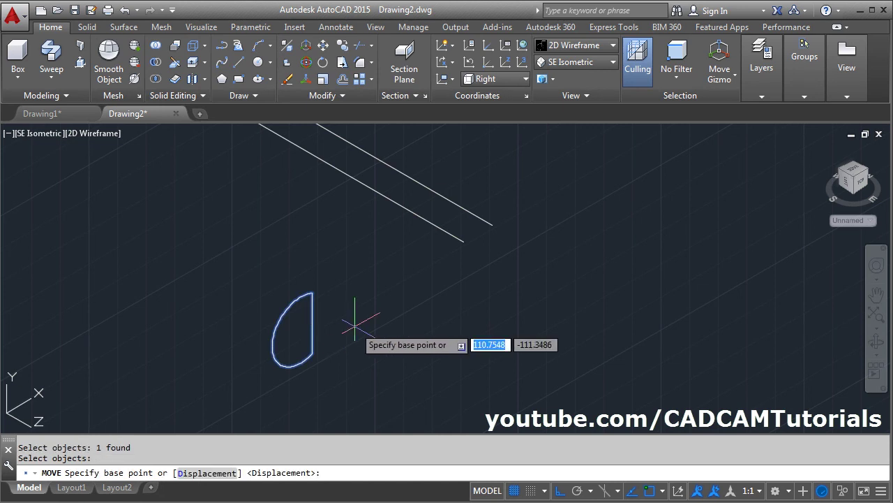
{"action": "left_click", "coordinate": [312, 322]}
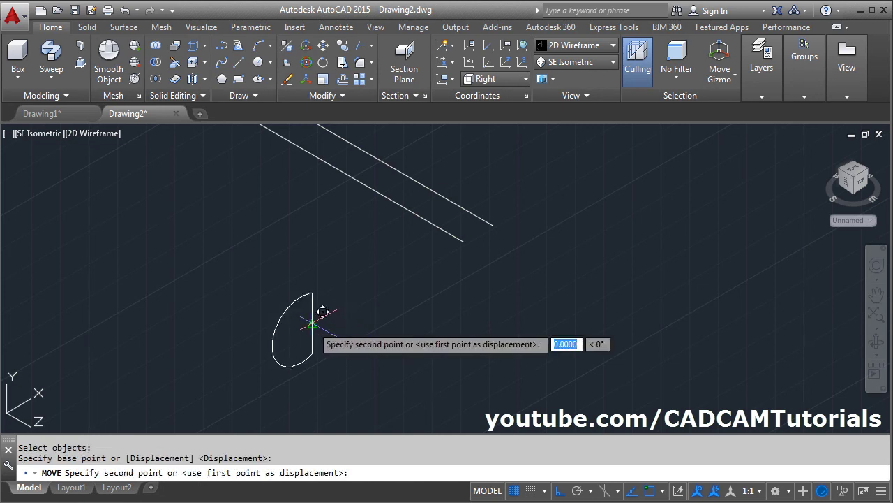
{"action": "left_click", "coordinate": [462, 241]}
{"action": "middle_click", "coordinate": [556, 253]}
{"action": "middle_click", "coordinate": [555, 254]}
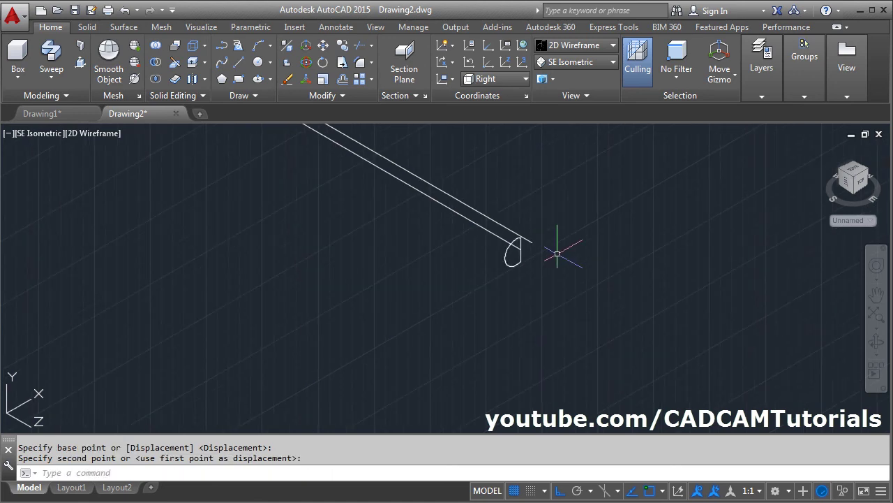
Step: Switch the visual style to Shaded and sweep the closed profile along the split pin's centreline path
{"action": "left_click", "coordinate": [572, 45]}
{"action": "left_click", "coordinate": [562, 143]}
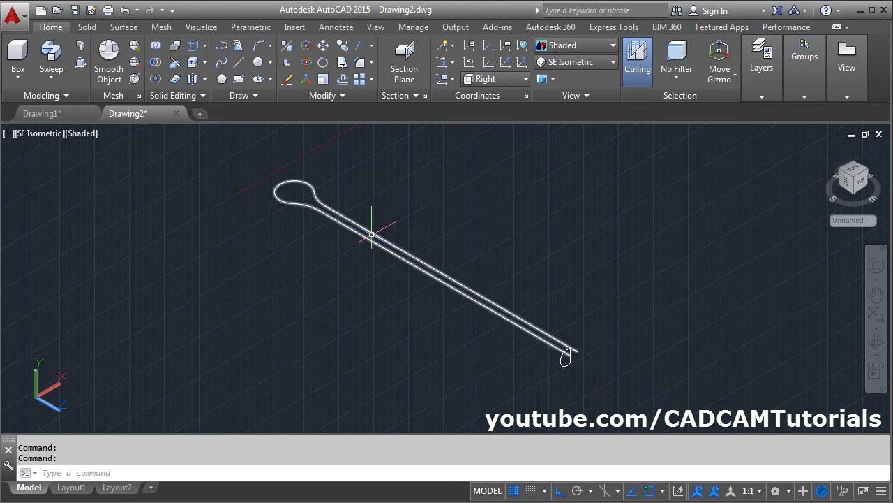
{"action": "left_click", "coordinate": [51, 56]}
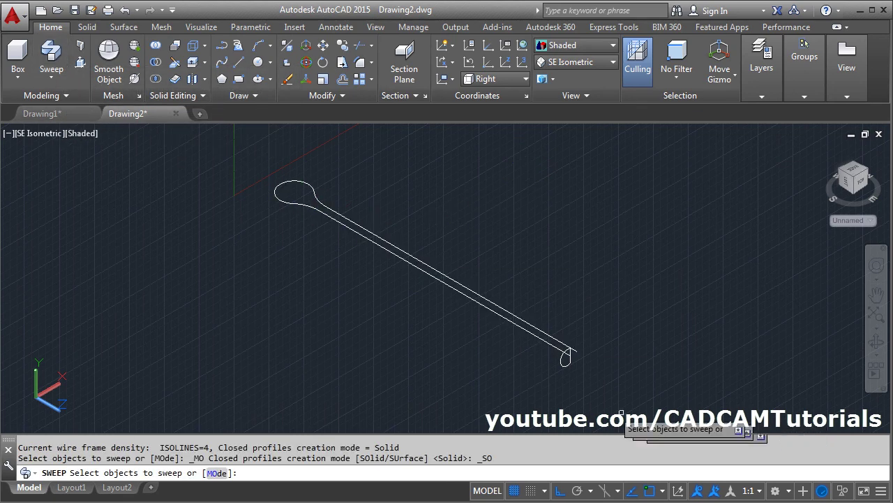
{"action": "left_click", "coordinate": [565, 358]}
{"action": "key", "text": "Return"}
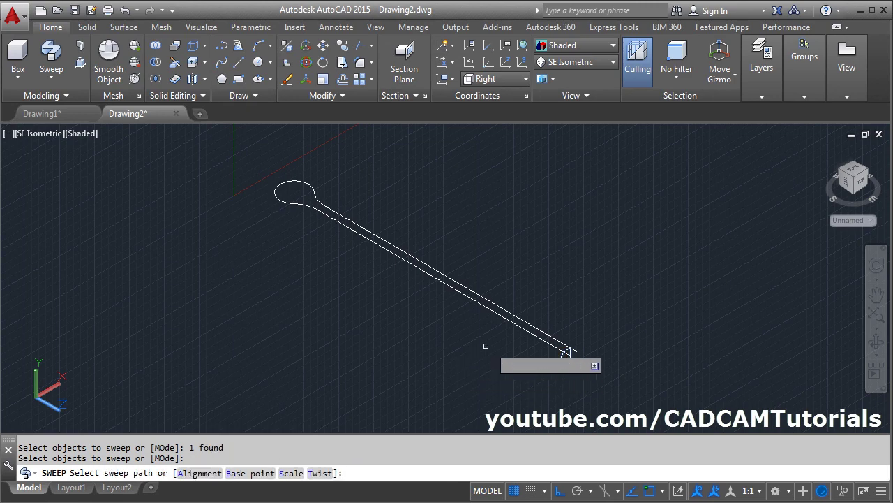
{"action": "left_click", "coordinate": [519, 326]}
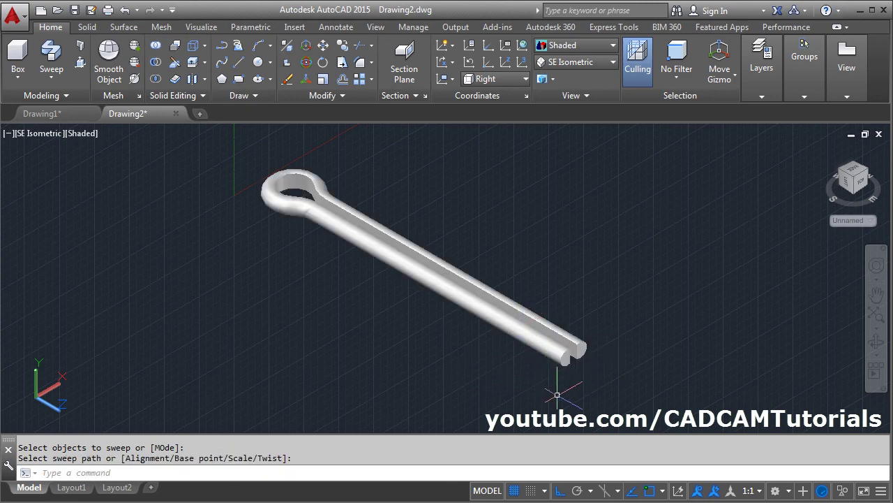
Step: Orbit the swept split pin and display the commands for arranging the open drawing windows
{"action": "middle_click_drag", "start_coordinate": [357, 230], "coordinate": [367, 249], "text": "shift"}
{"action": "left_click", "coordinate": [376, 27]}
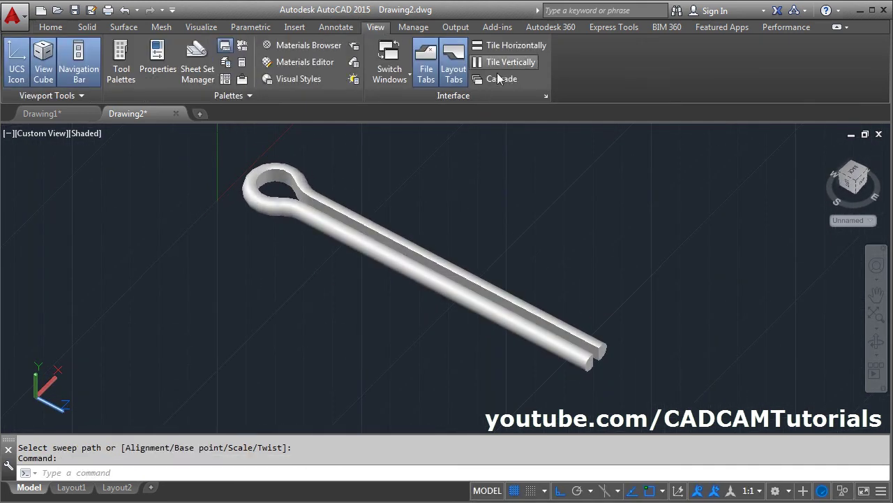